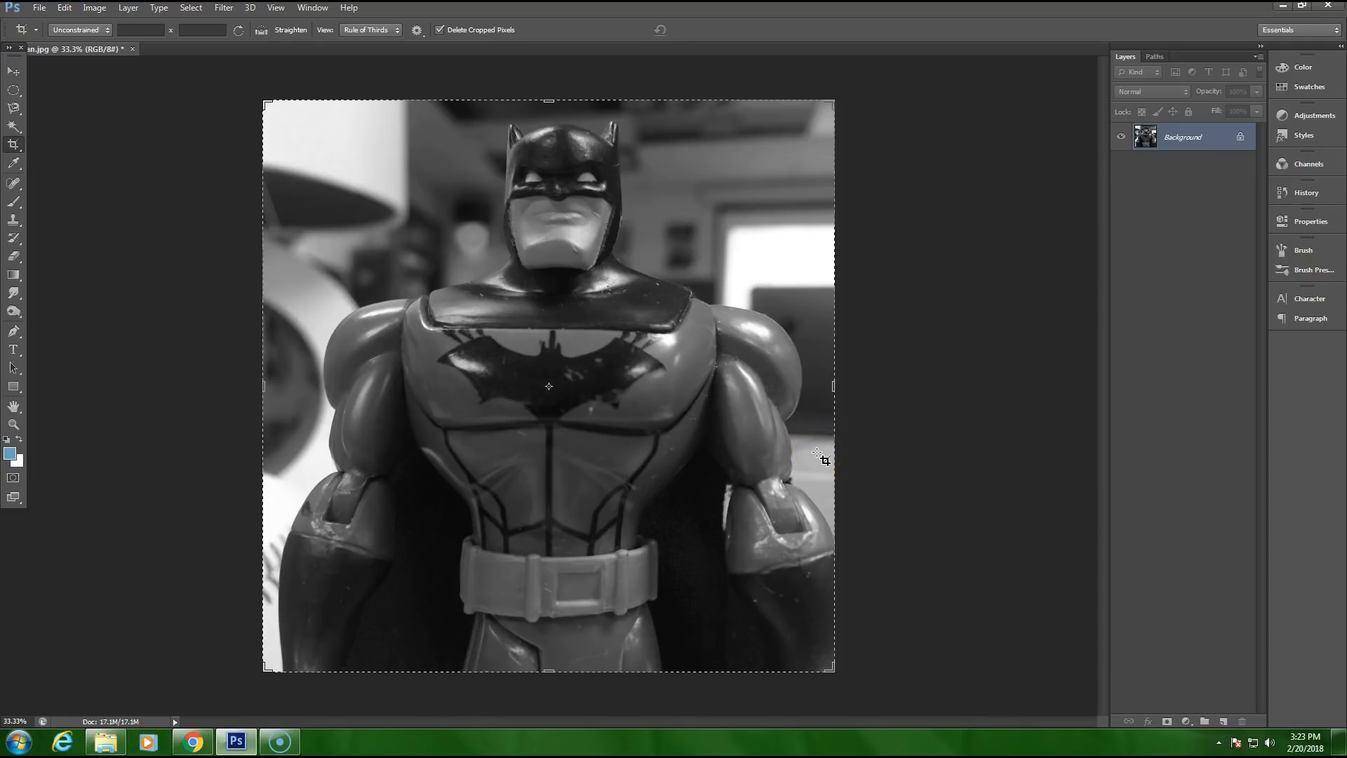
# Step: Undo the Black & White conversion applied directly to the Background image
pyautogui.click(65, 8)
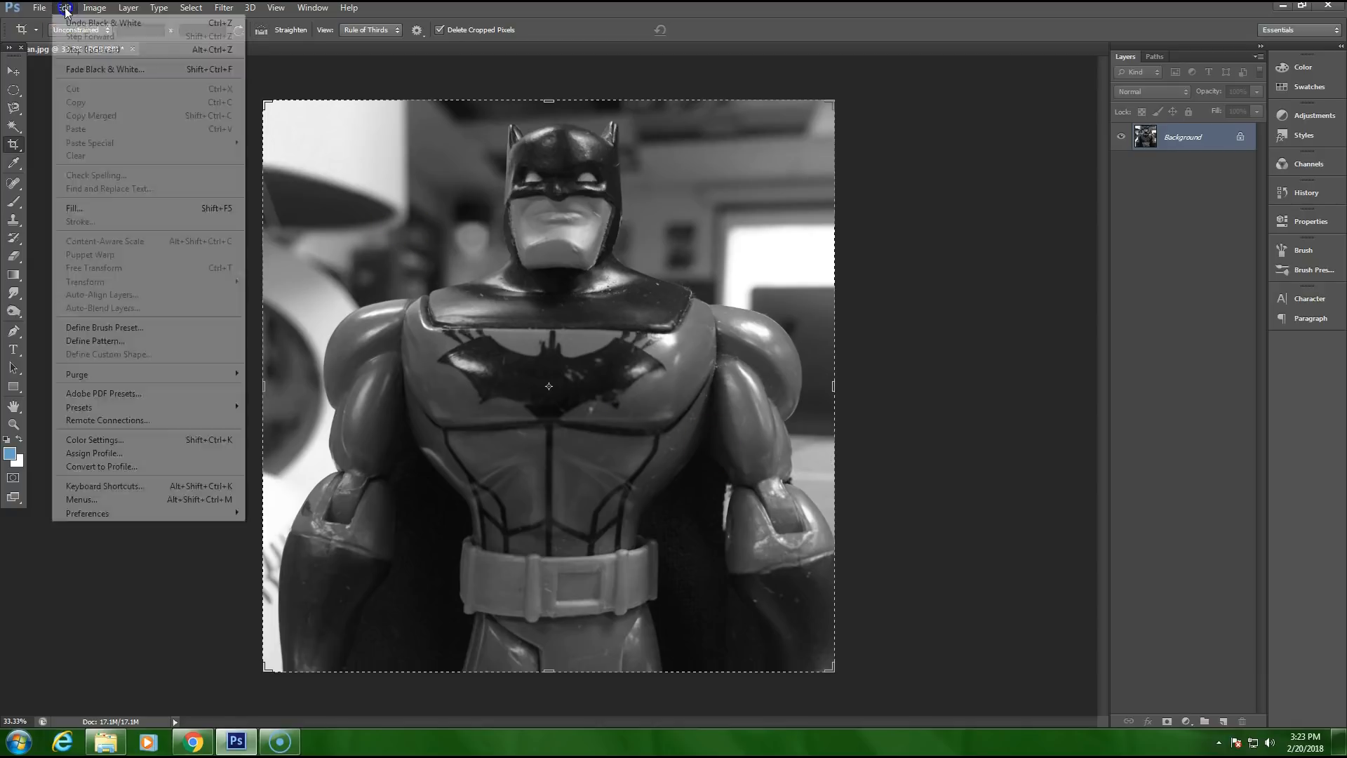
pyautogui.click(86, 23)
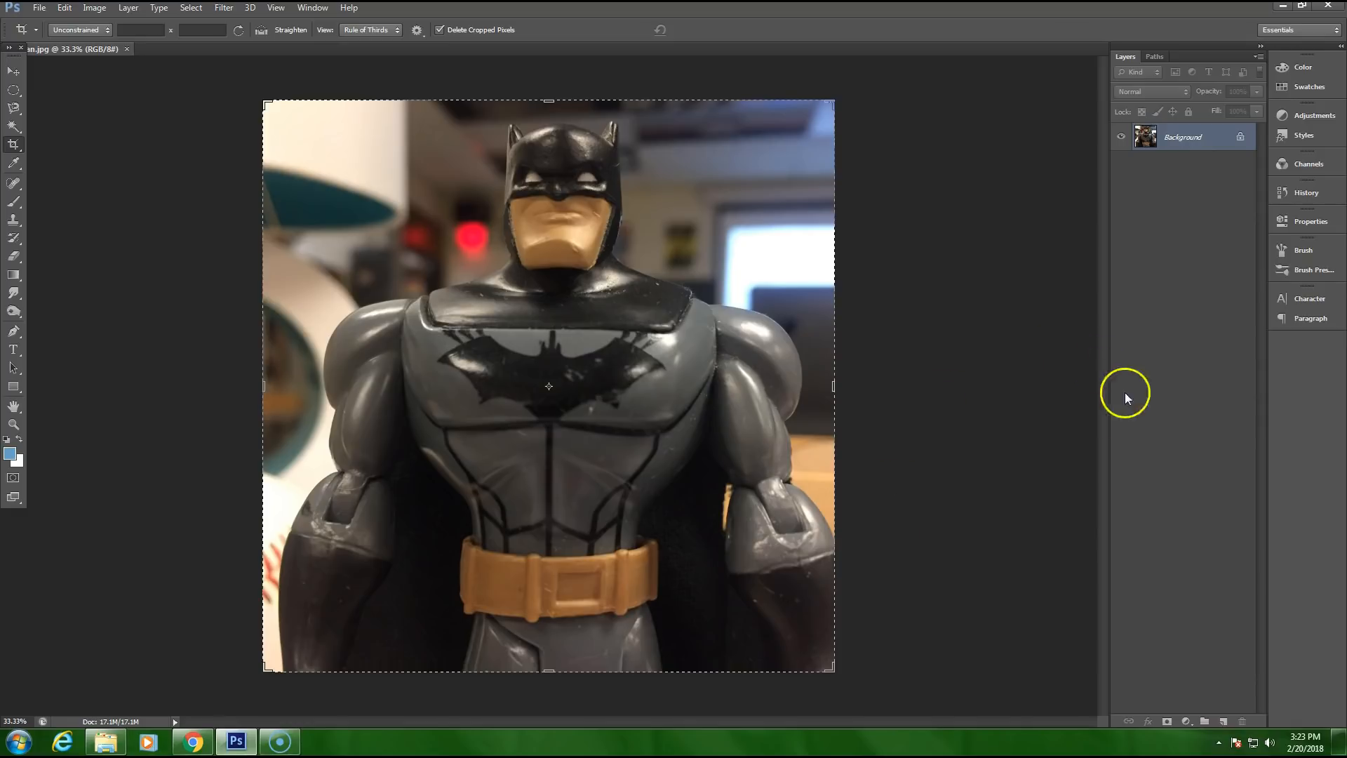
# Step: Add a Black & White adjustment layer and set its Reds to 50, Yellows to 62 and Greens to 129
pyautogui.click(1186, 722)
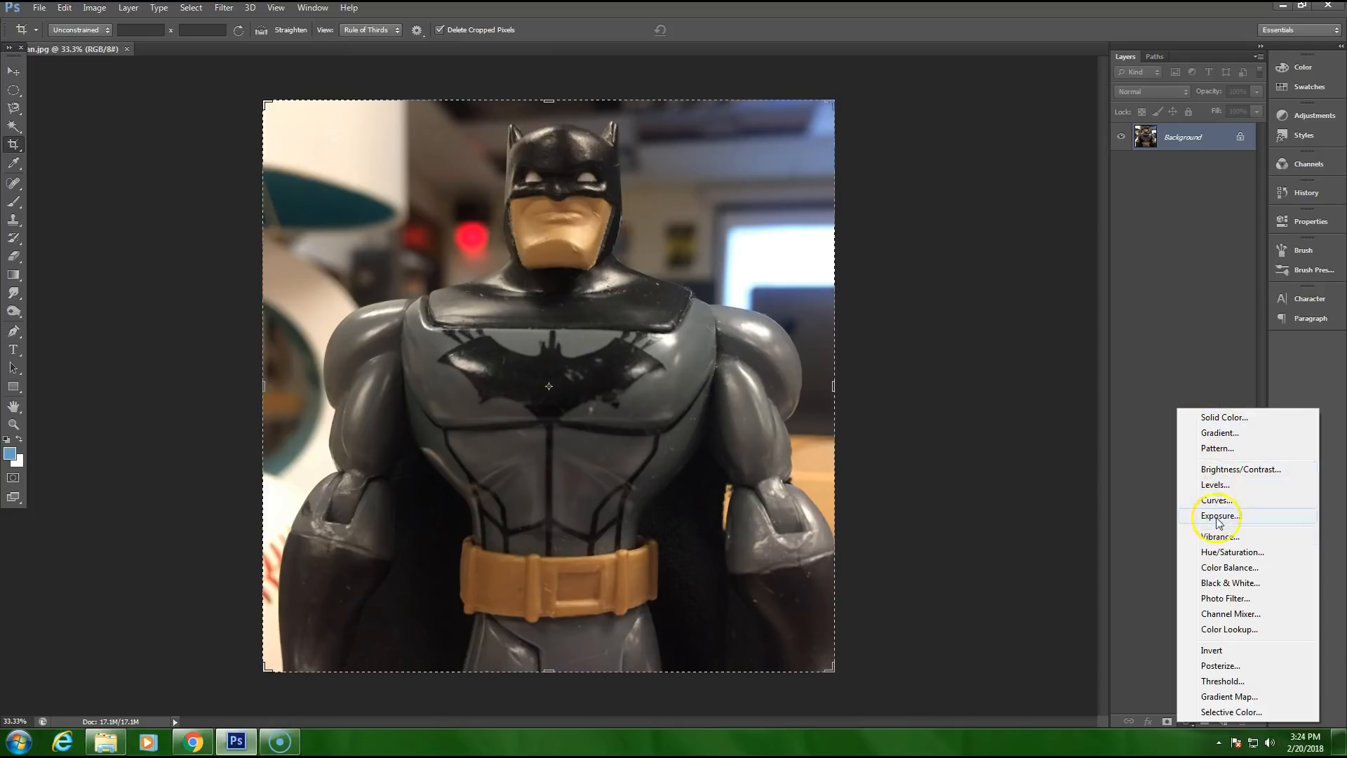
pyautogui.click(1224, 583)
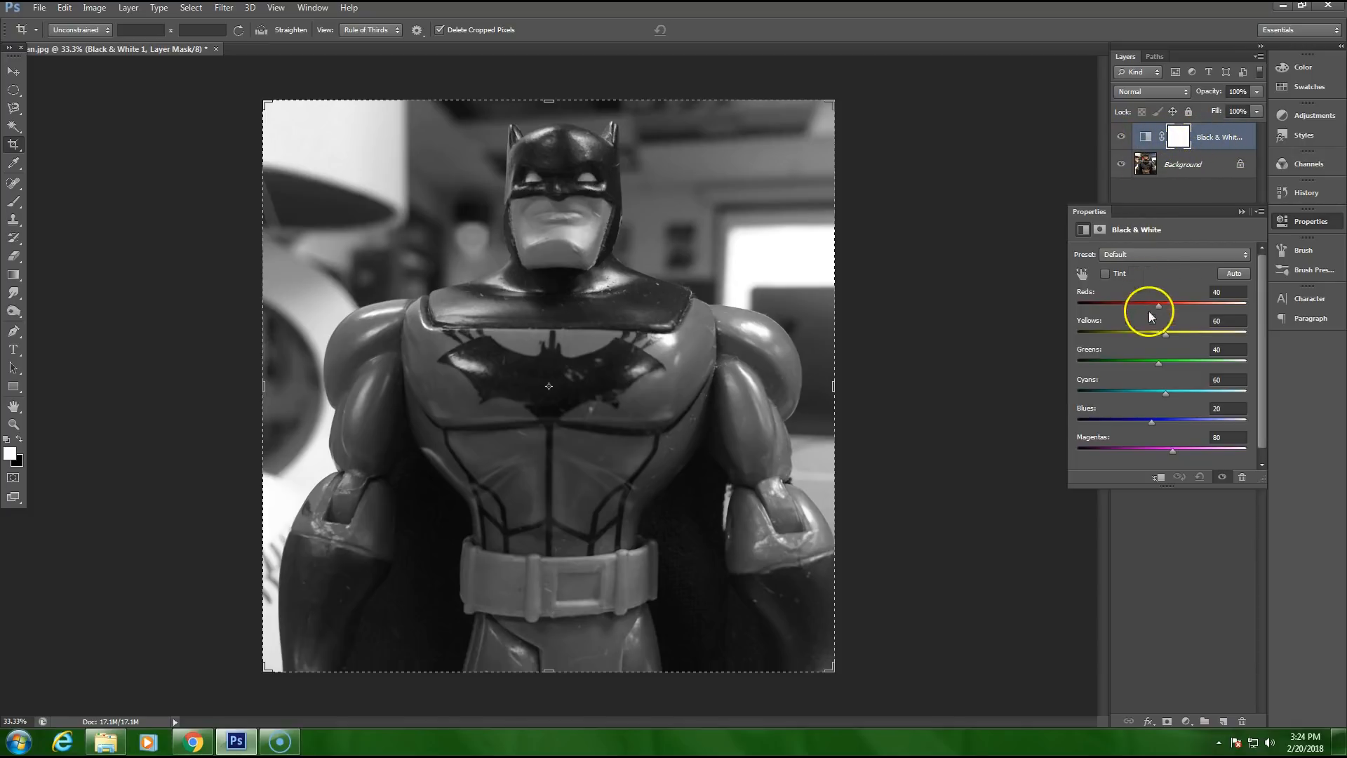
pyautogui.moveTo(1156, 304); pyautogui.dragTo(1127, 361)
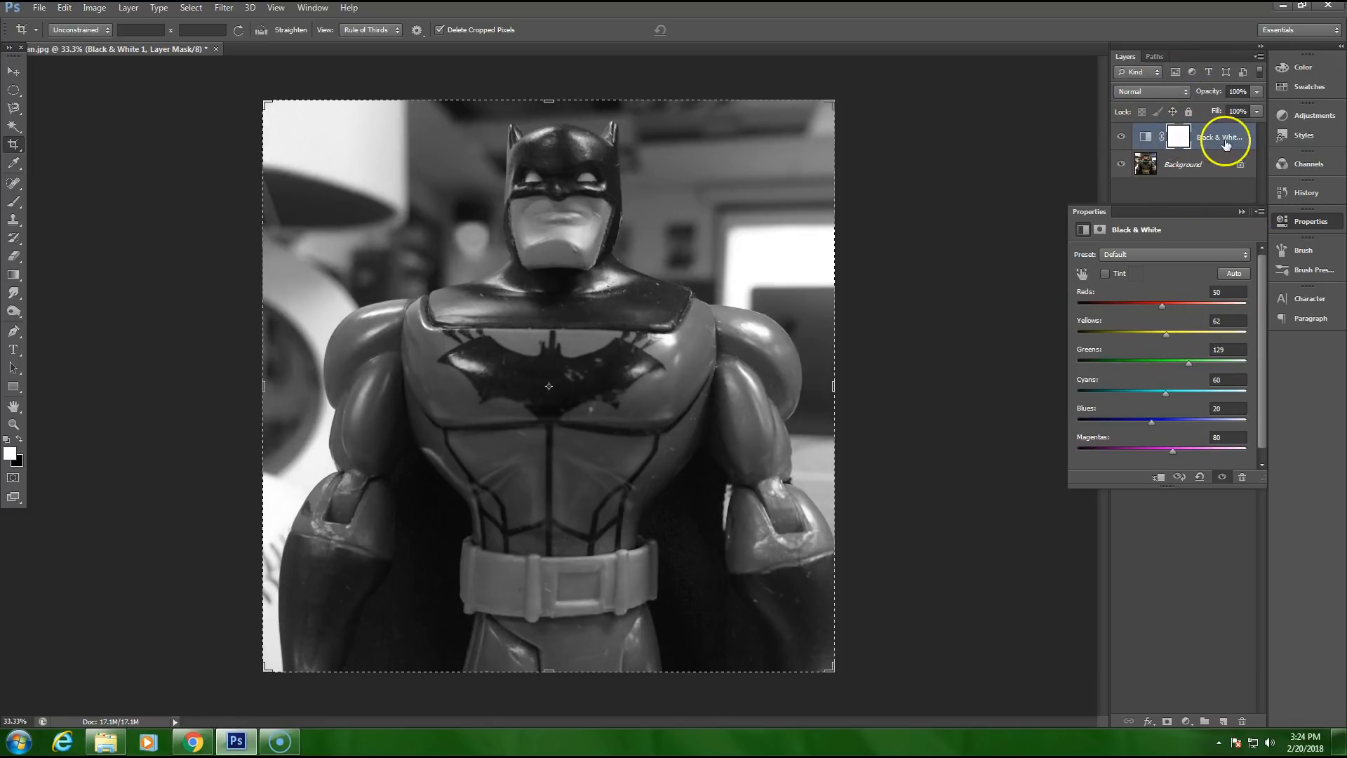
pyautogui.click(1244, 212)
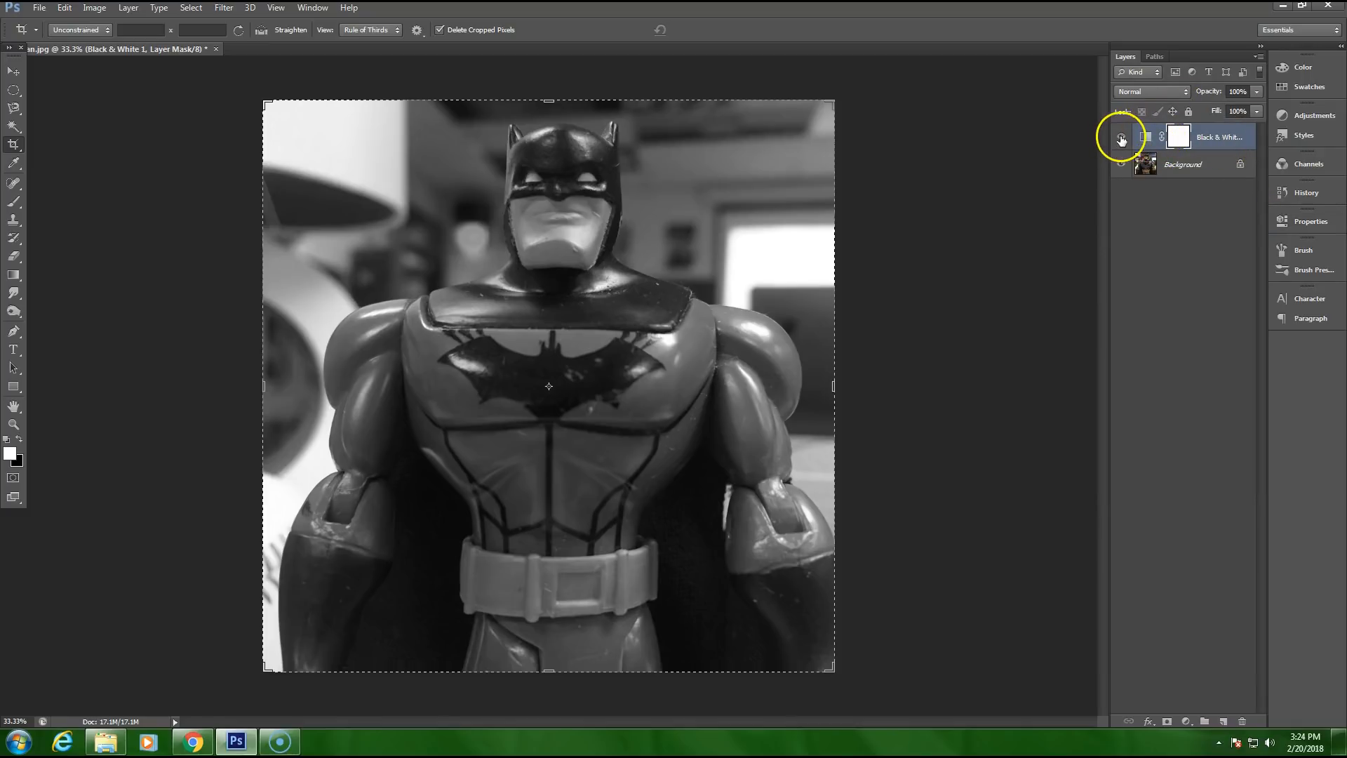
# Step: Toggle the Black & White layer's visibility repeatedly to compare the image in colour and in black and white
pyautogui.click(1121, 138)
pyautogui.click(1121, 139)
pyautogui.click(1121, 138)
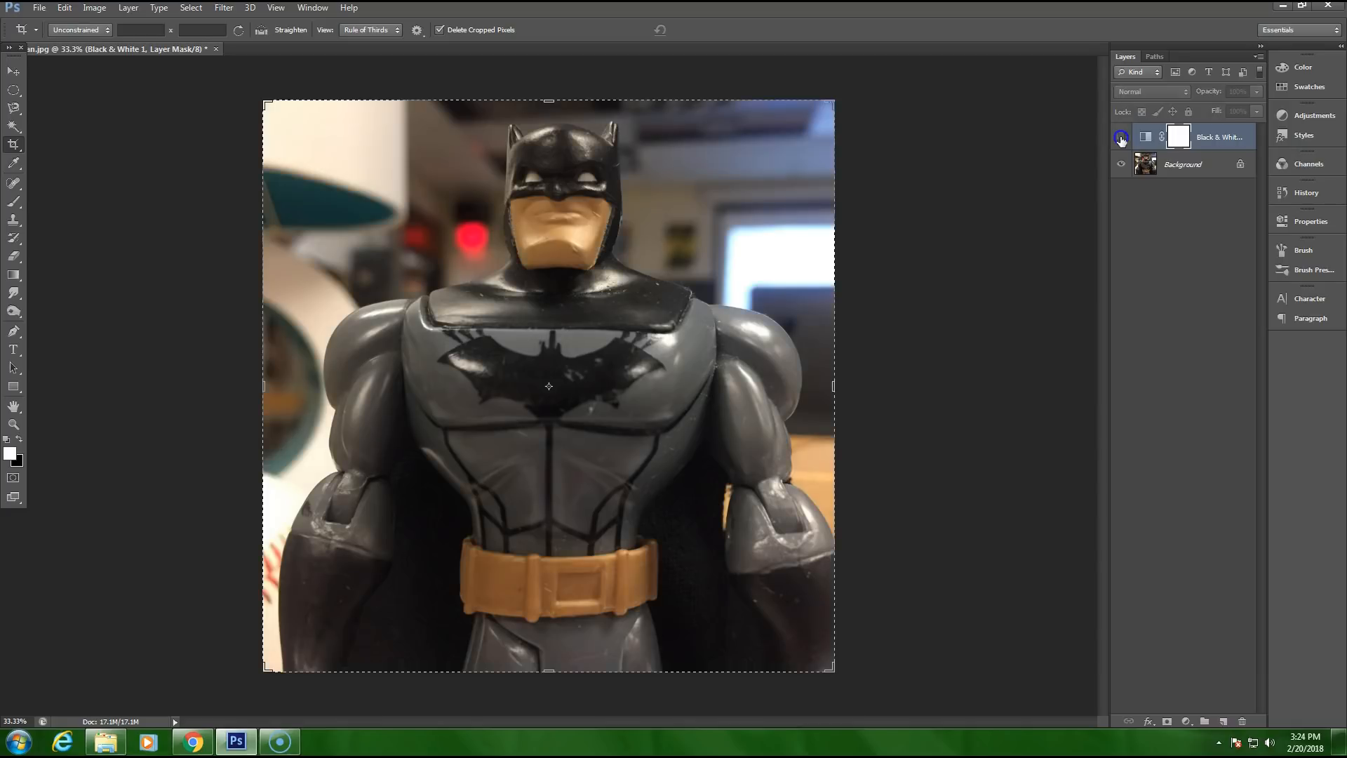
pyautogui.click(1121, 138)
pyautogui.click(1121, 139)
pyautogui.click(1121, 138)
pyautogui.click(1122, 138)
pyautogui.click(1121, 139)
pyautogui.click(1121, 138)
pyautogui.click(1121, 138)
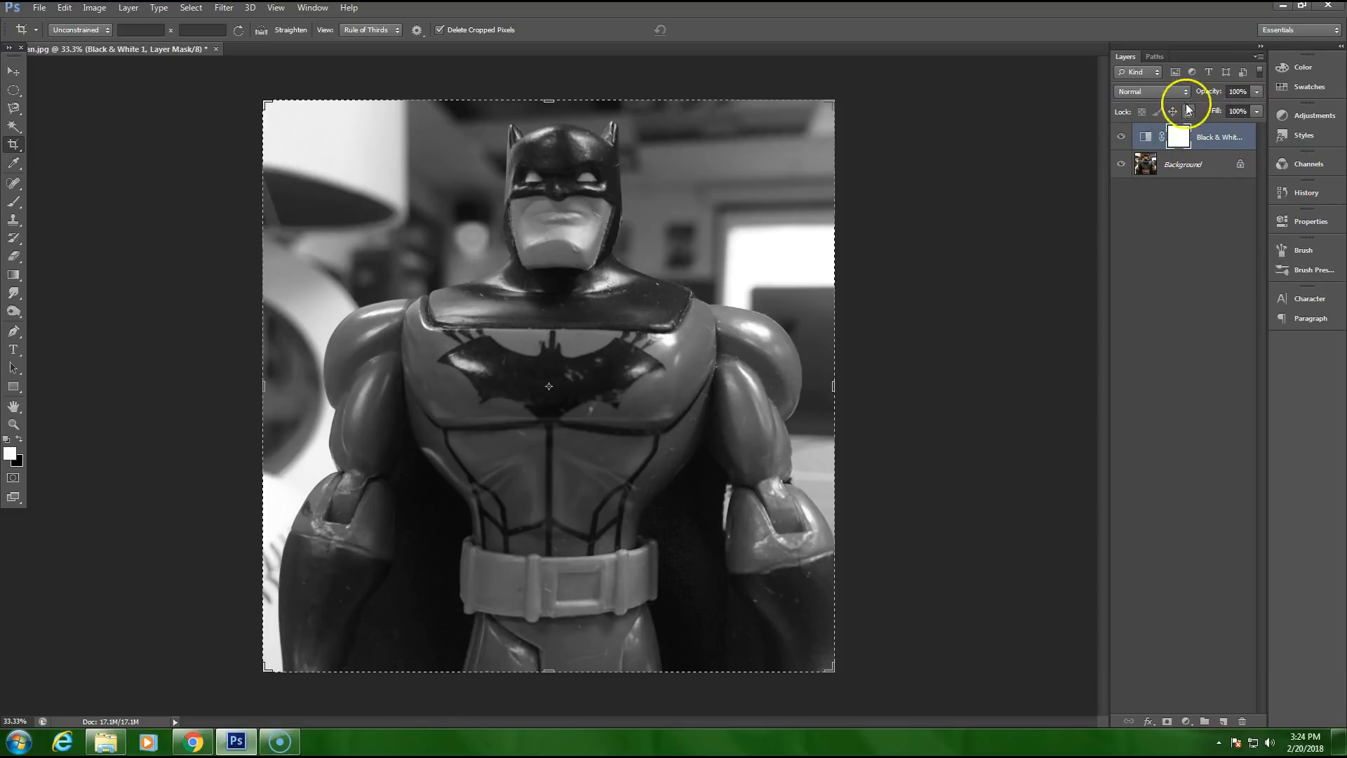
# Step: Try a reduced opacity of about 49% on the Black & White layer and restore it to 100%
pyautogui.moveTo(1221, 108)
pyautogui.mouseDown()
pyautogui.moveTo(1207, 109)
pyautogui.moveTo(1236, 113)
pyautogui.mouseUp()
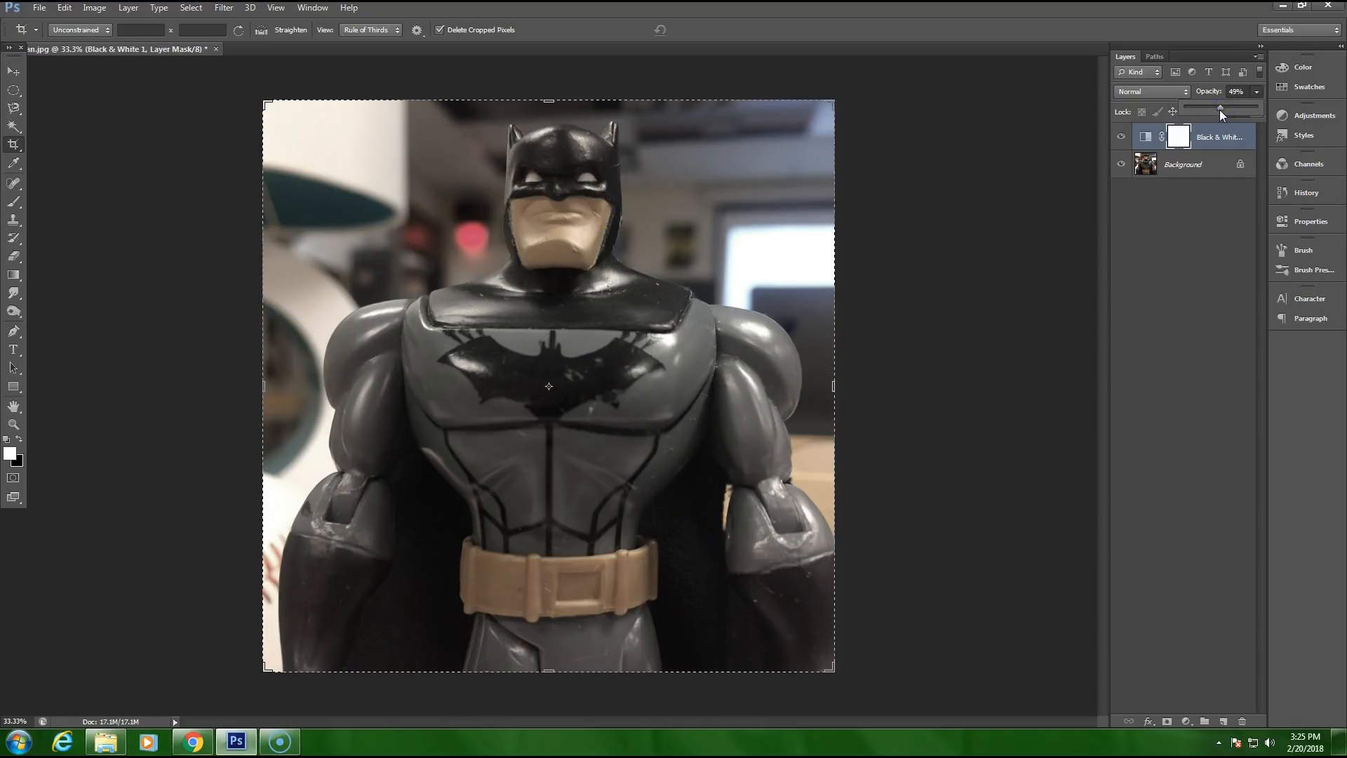
pyautogui.moveTo(1235, 111); pyautogui.dragTo(1295, 116)
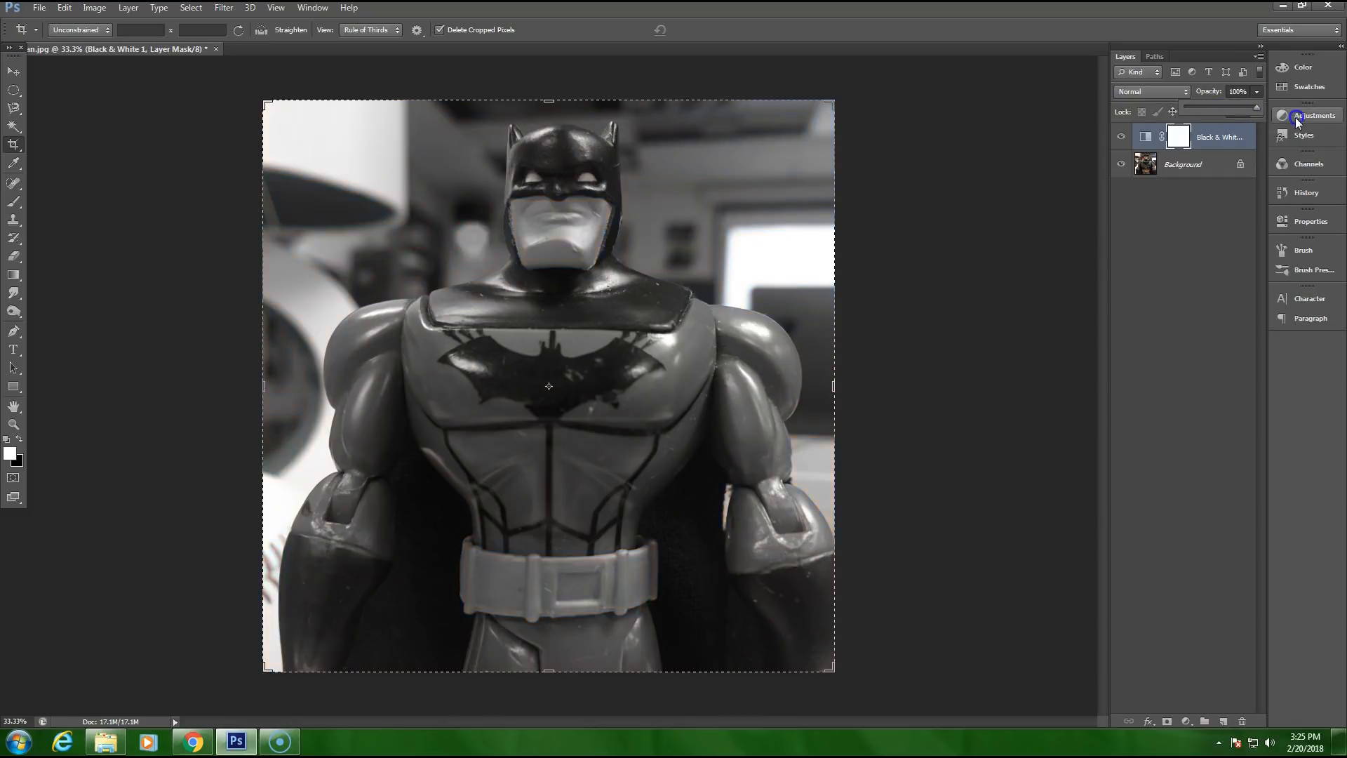
# Step: Paint black over the figure on the Black & White layer's mask with the Brush tool, and paint it back with white
pyautogui.click(1181, 140)
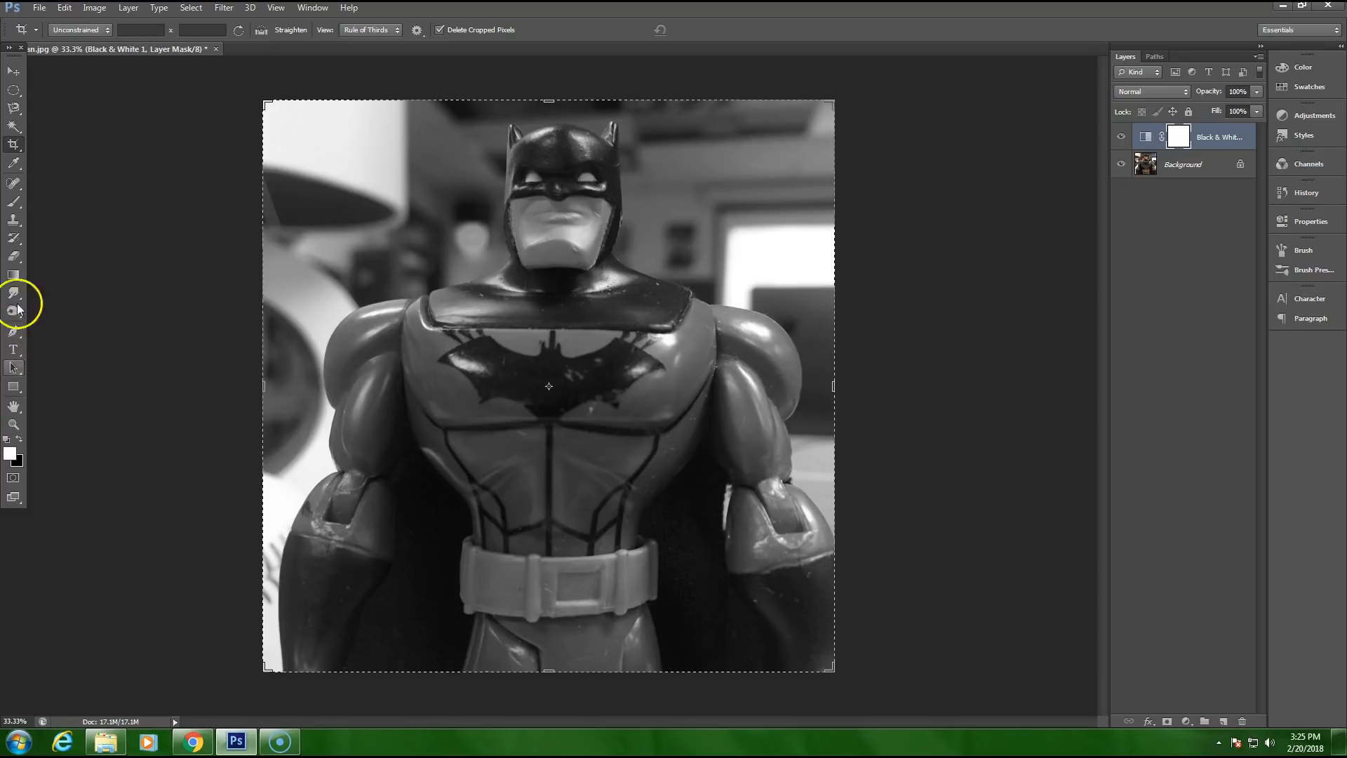
pyautogui.click(14, 201)
pyautogui.click(19, 437)
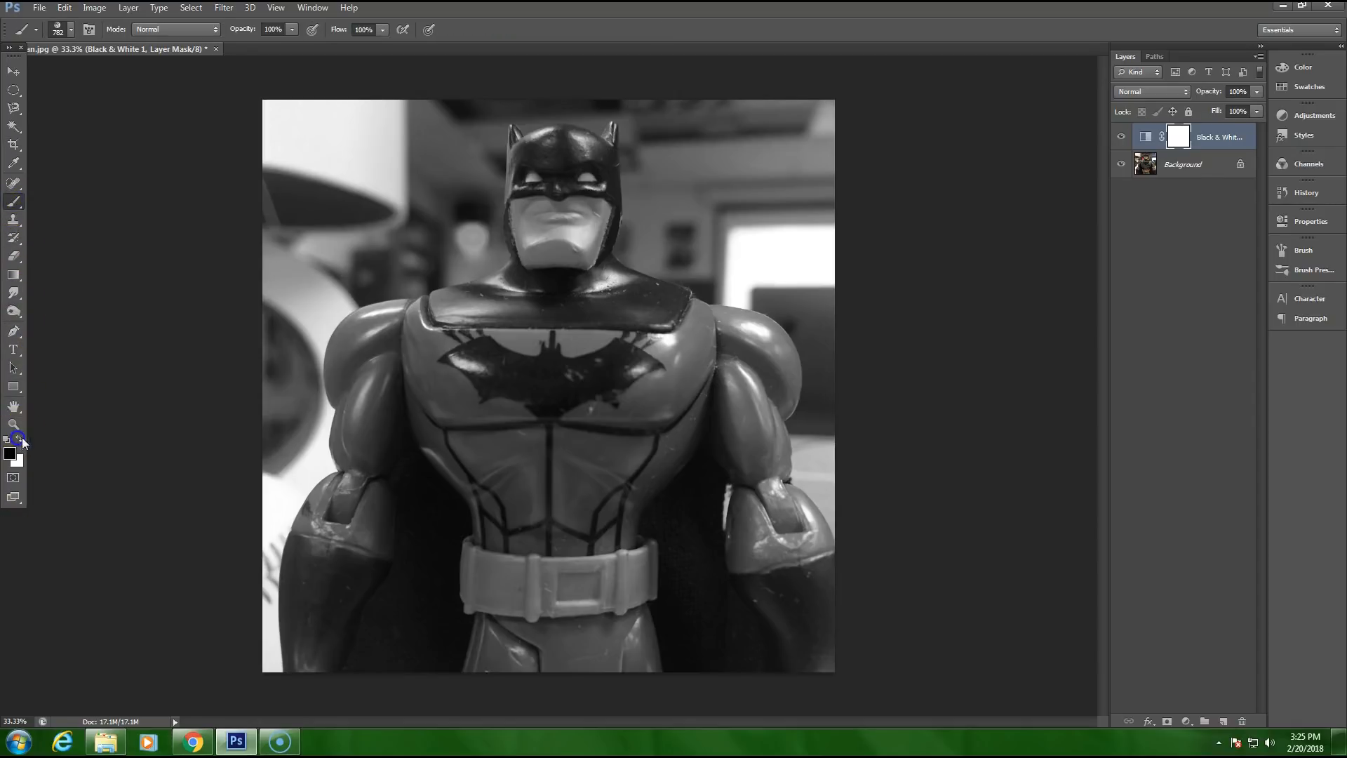
pyautogui.moveTo(376, 346)
pyautogui.mouseDown()
pyautogui.moveTo(429, 412)
pyautogui.moveTo(594, 255)
pyautogui.moveTo(590, 452)
pyautogui.moveTo(541, 421)
pyautogui.moveTo(561, 576)
pyautogui.mouseUp()
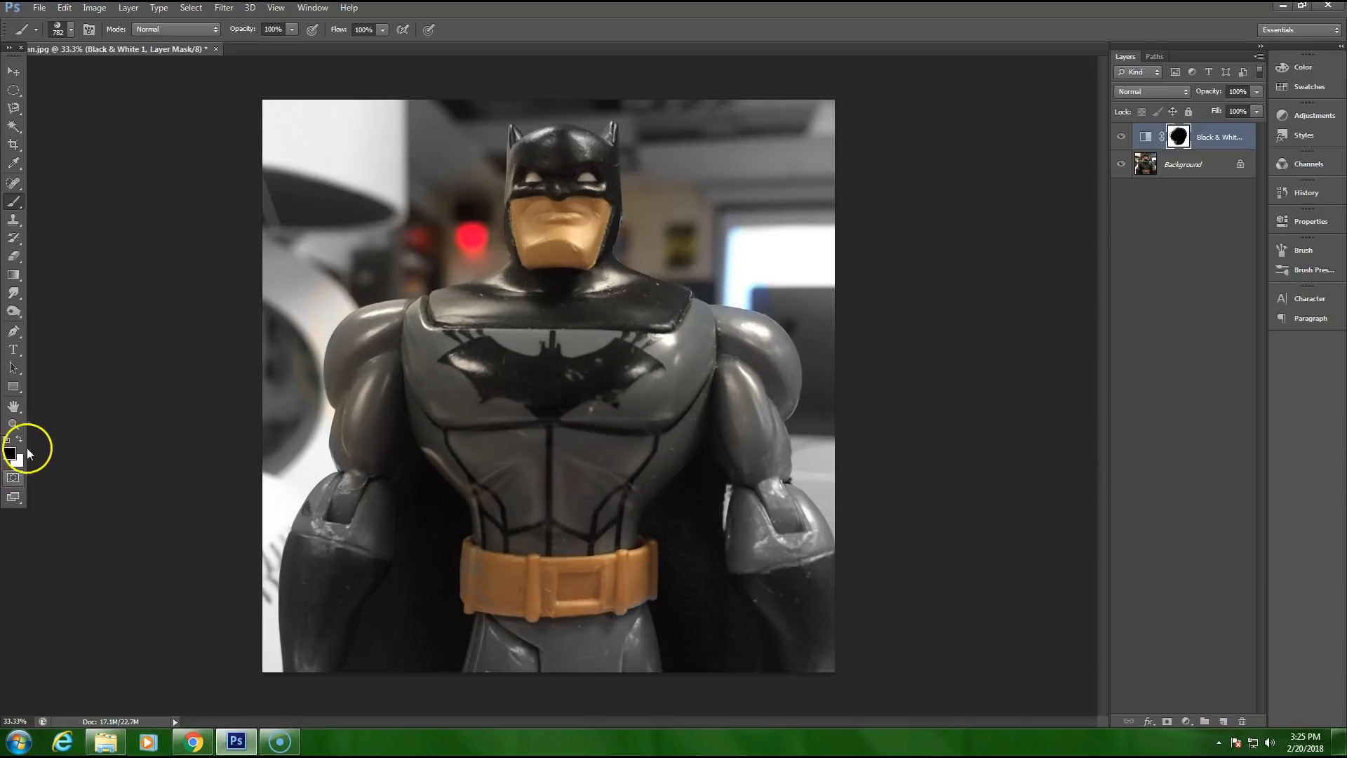
pyautogui.click(19, 441)
pyautogui.moveTo(571, 373)
pyautogui.mouseDown()
pyautogui.moveTo(514, 319)
pyautogui.moveTo(559, 361)
pyautogui.moveTo(468, 320)
pyautogui.moveTo(643, 668)
pyautogui.moveTo(788, 331)
pyautogui.moveTo(568, 178)
pyautogui.moveTo(442, 300)
pyautogui.moveTo(310, 391)
pyautogui.mouseUp()
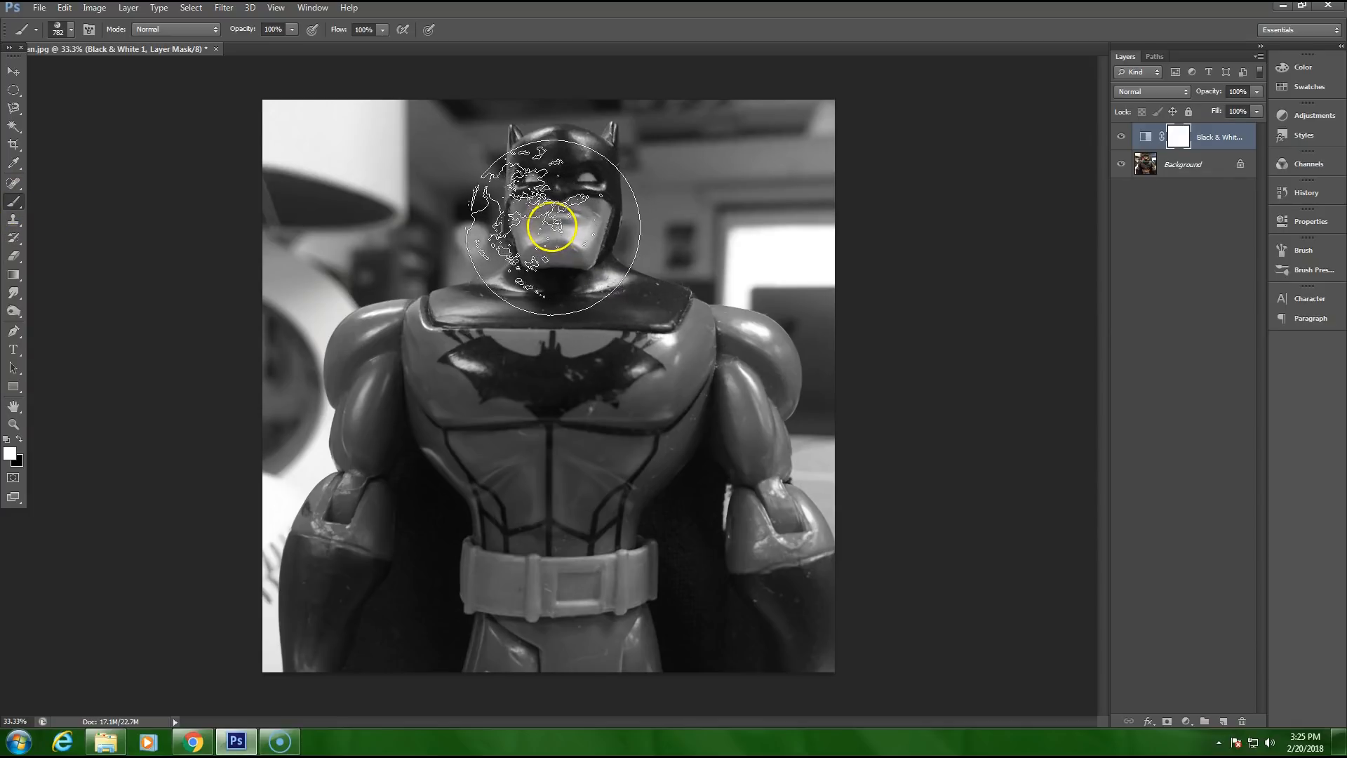
# Step: Compare the image with and without the Black & White adjustment layer and delete that layer
pyautogui.click(1121, 139)
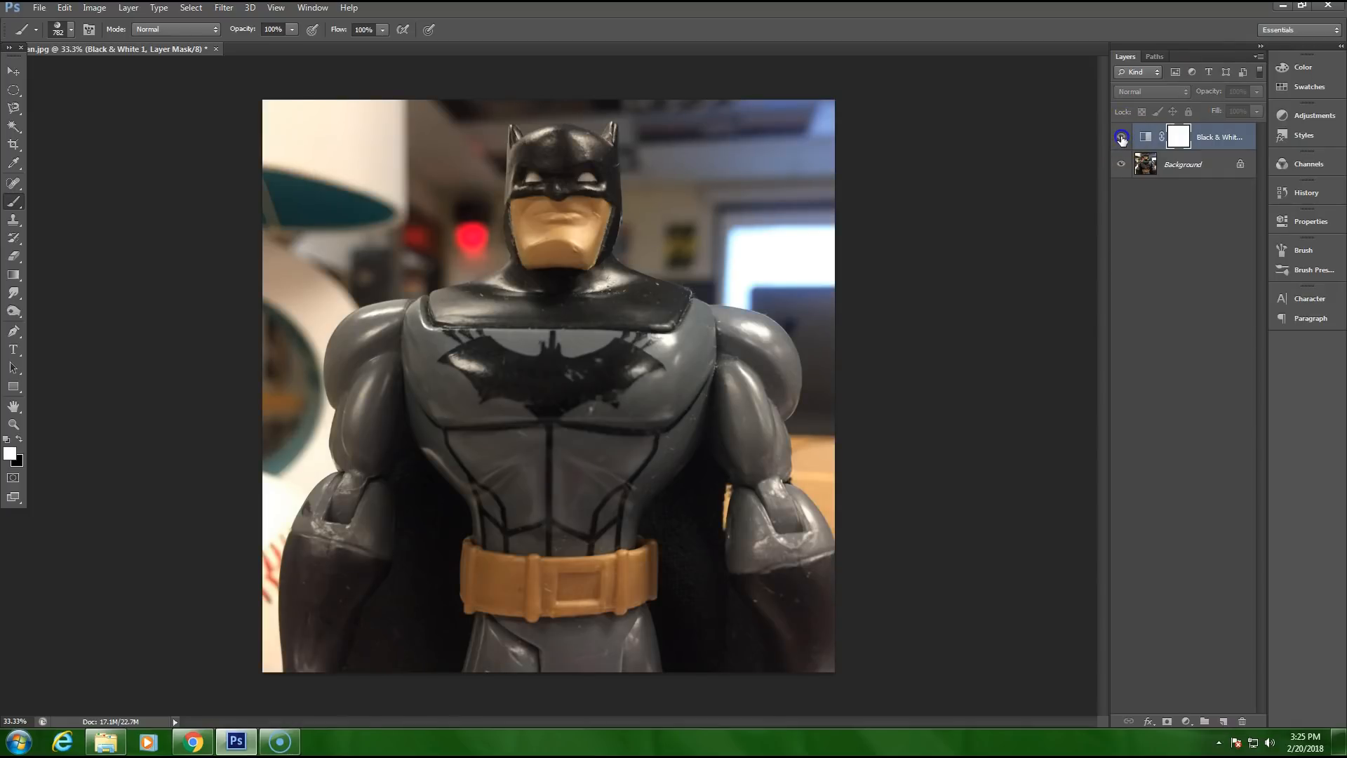
pyautogui.click(1121, 138)
pyautogui.moveTo(1235, 138); pyautogui.dragTo(1244, 723)
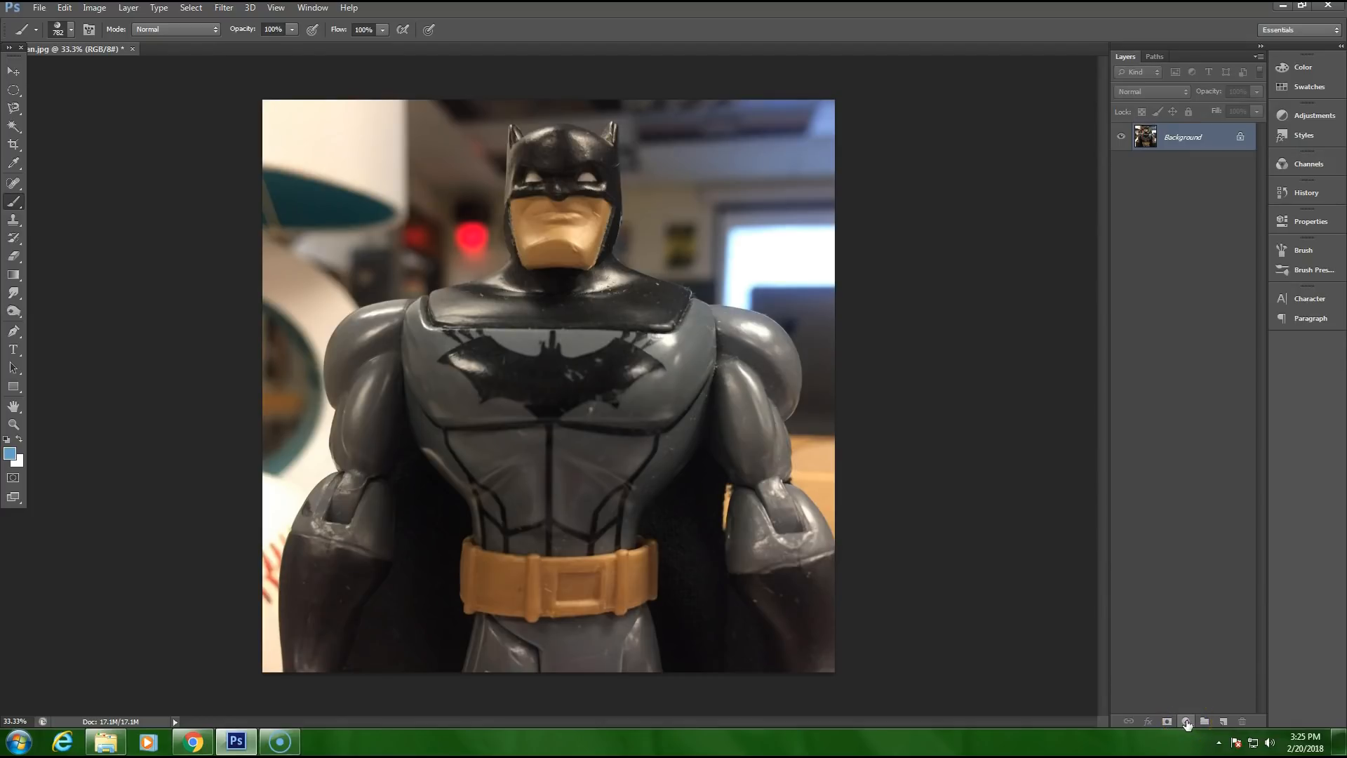
# Step: Float the adjustment choices and properties beside the layers and add a Black & White adjustment layer with the Default preset
pyautogui.click(1307, 118)
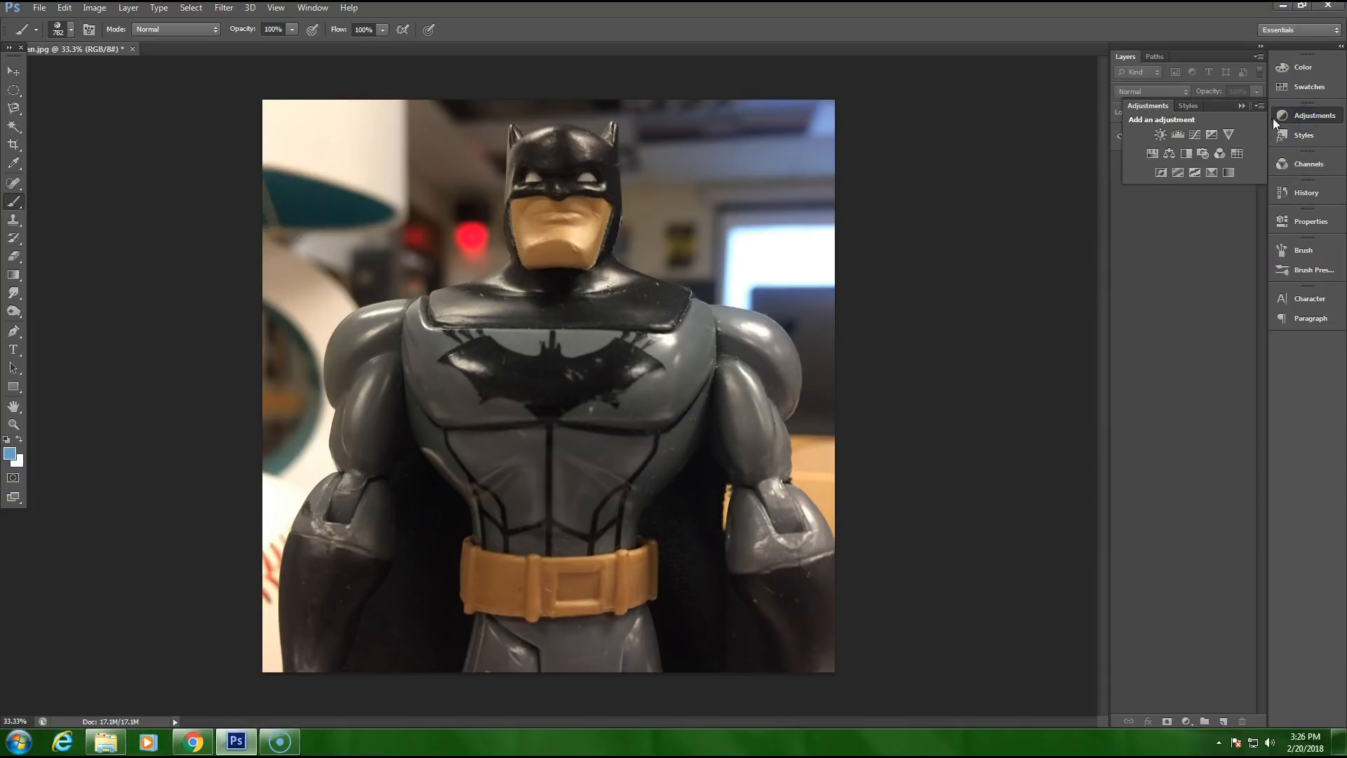
pyautogui.moveTo(1212, 111); pyautogui.dragTo(1195, 211)
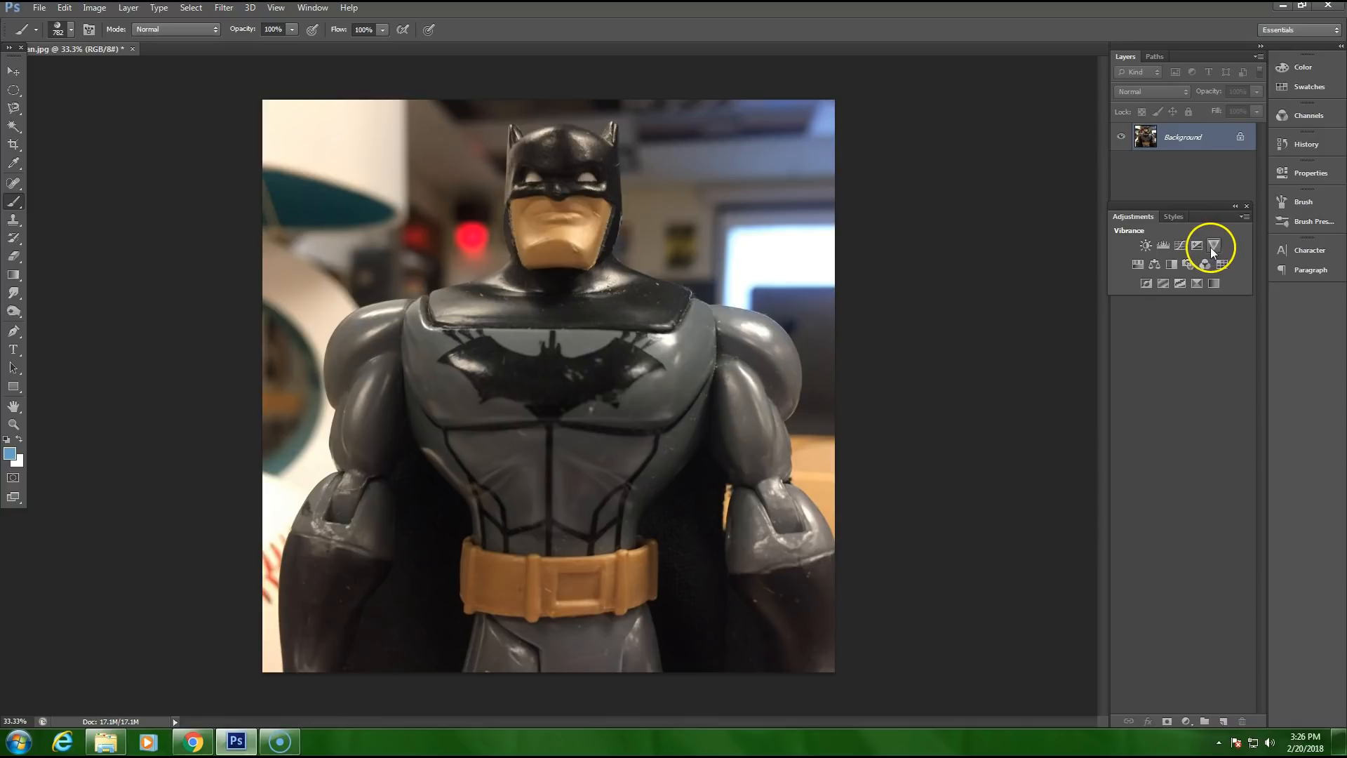
pyautogui.click(1173, 264)
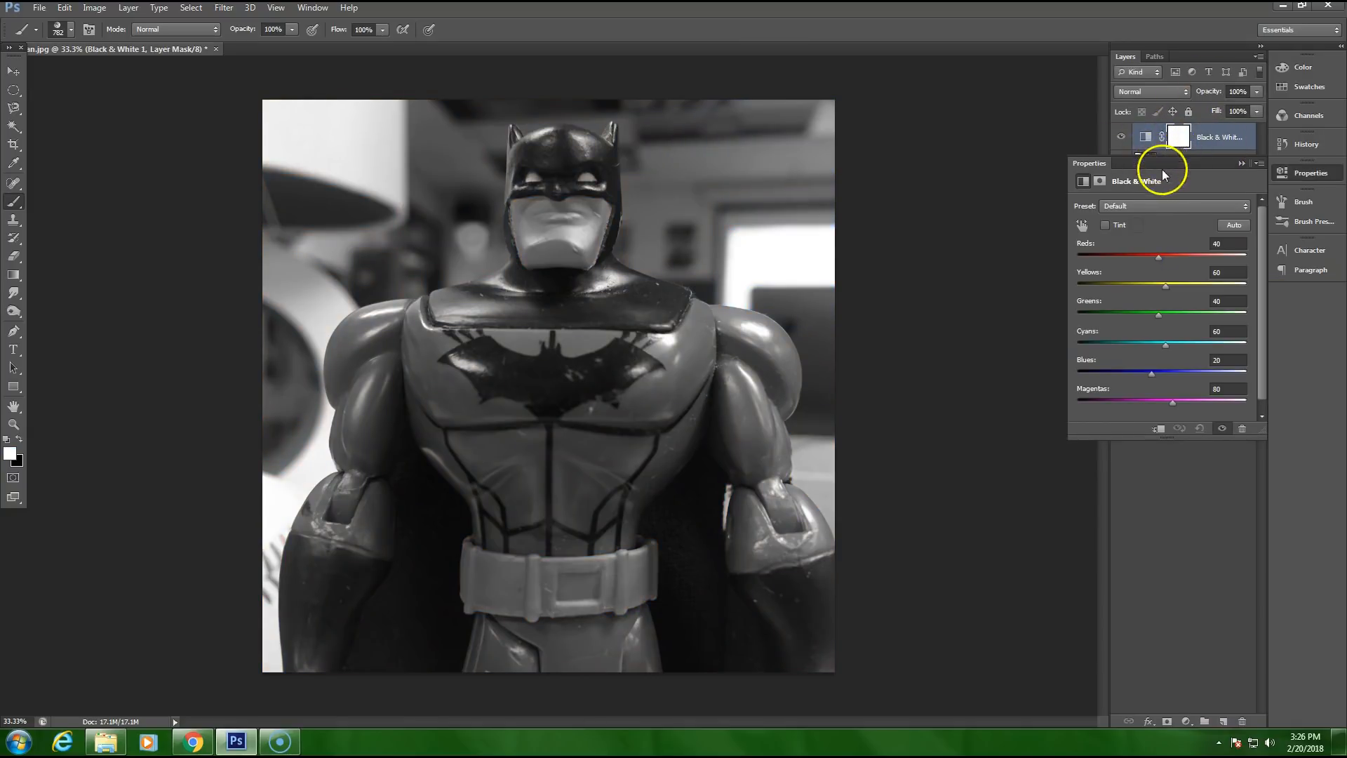
pyautogui.moveTo(1164, 160); pyautogui.dragTo(1172, 182)
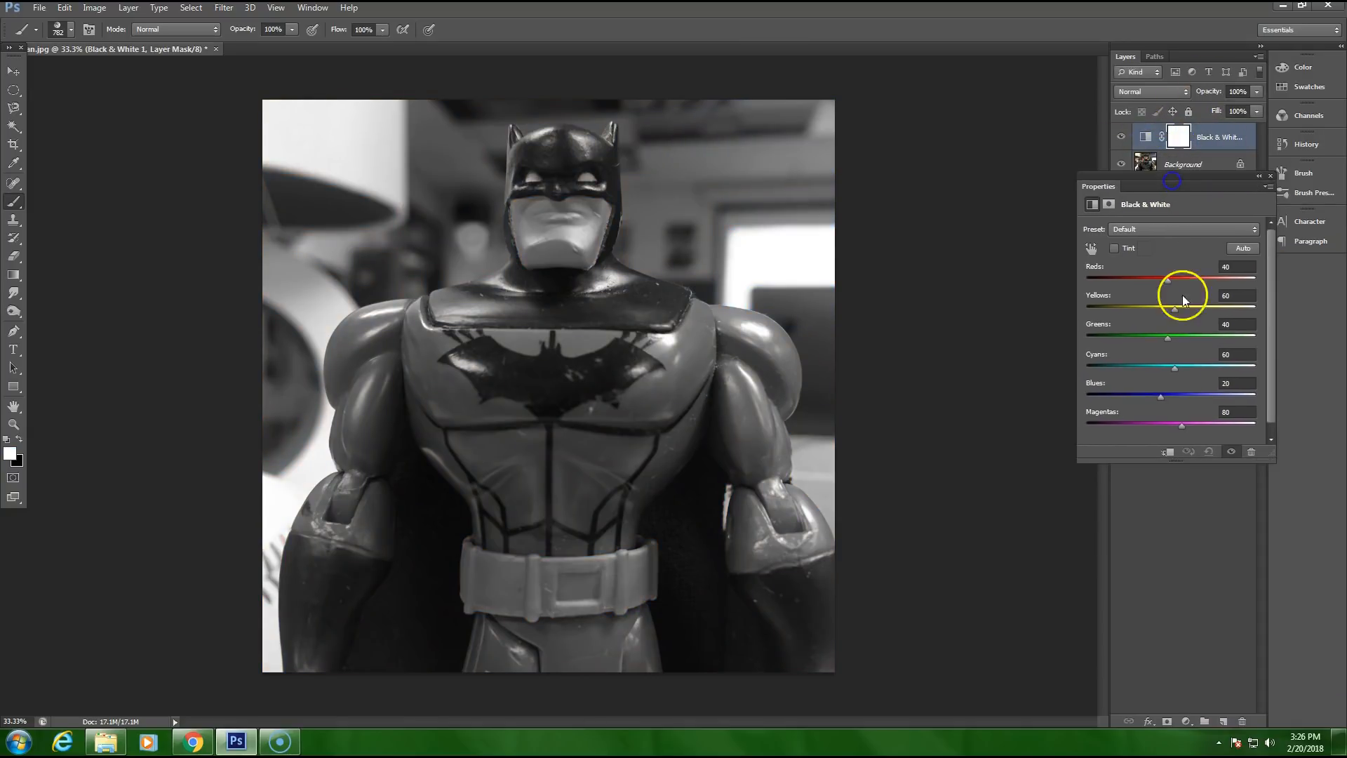
pyautogui.click(1134, 229)
pyautogui.click(1135, 229)
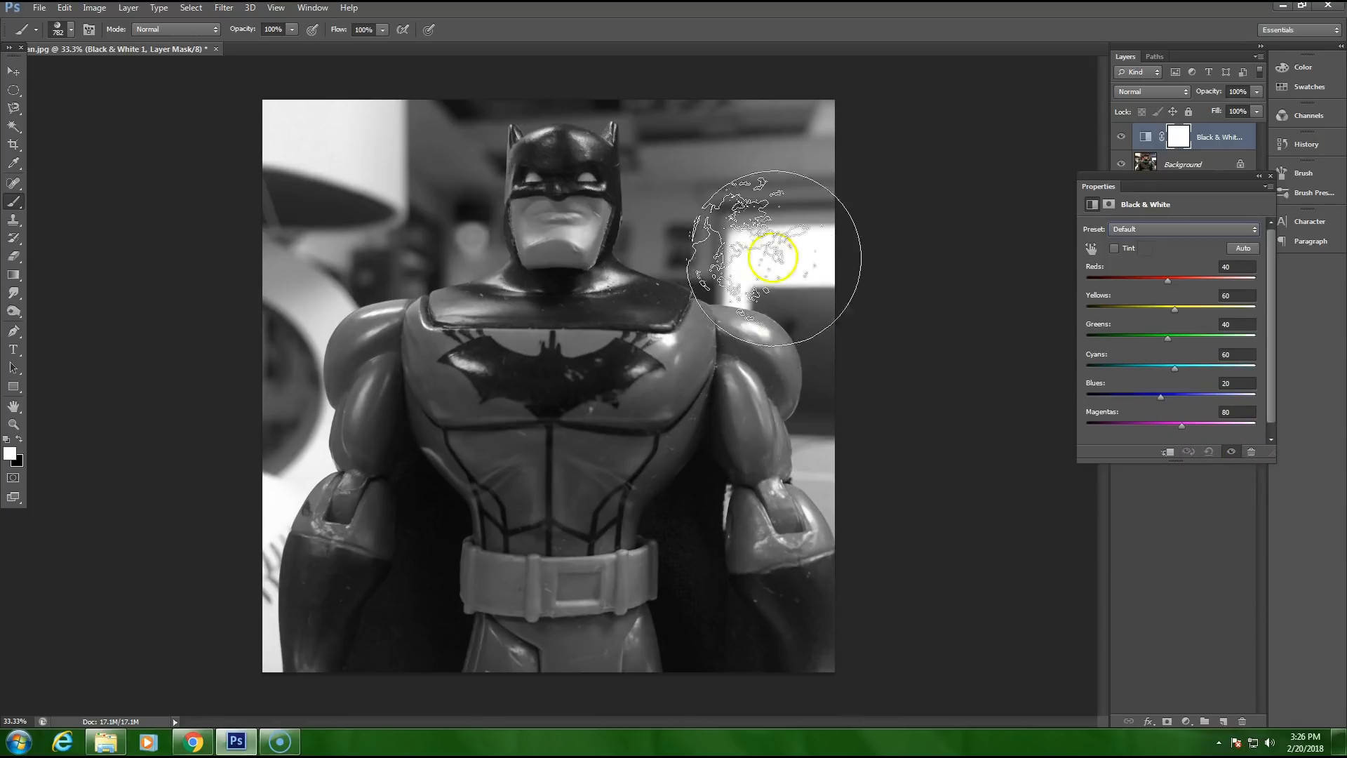
# Step: Save a JPEG copy named "batman black and white" in the "shoot it" folder at Maximum quality 12
pyautogui.click(40, 7)
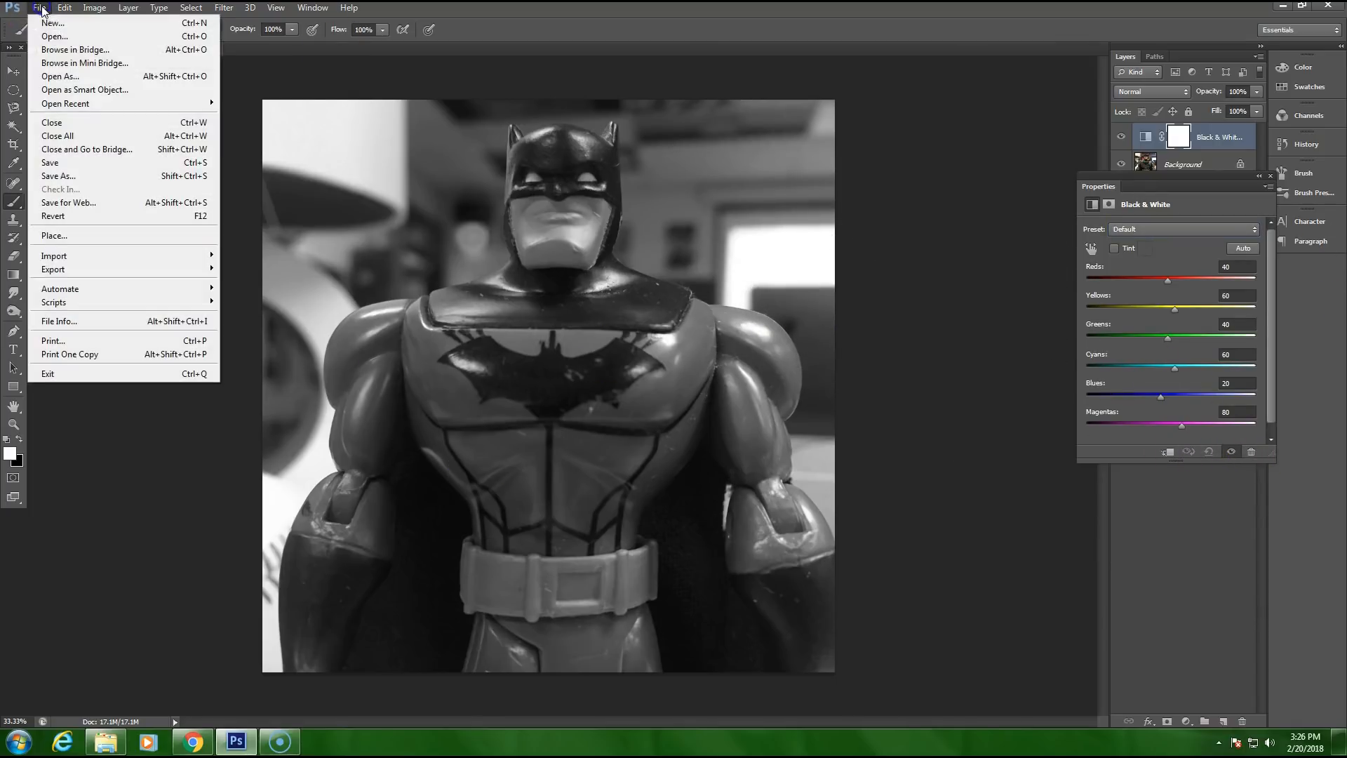
pyautogui.click(57, 179)
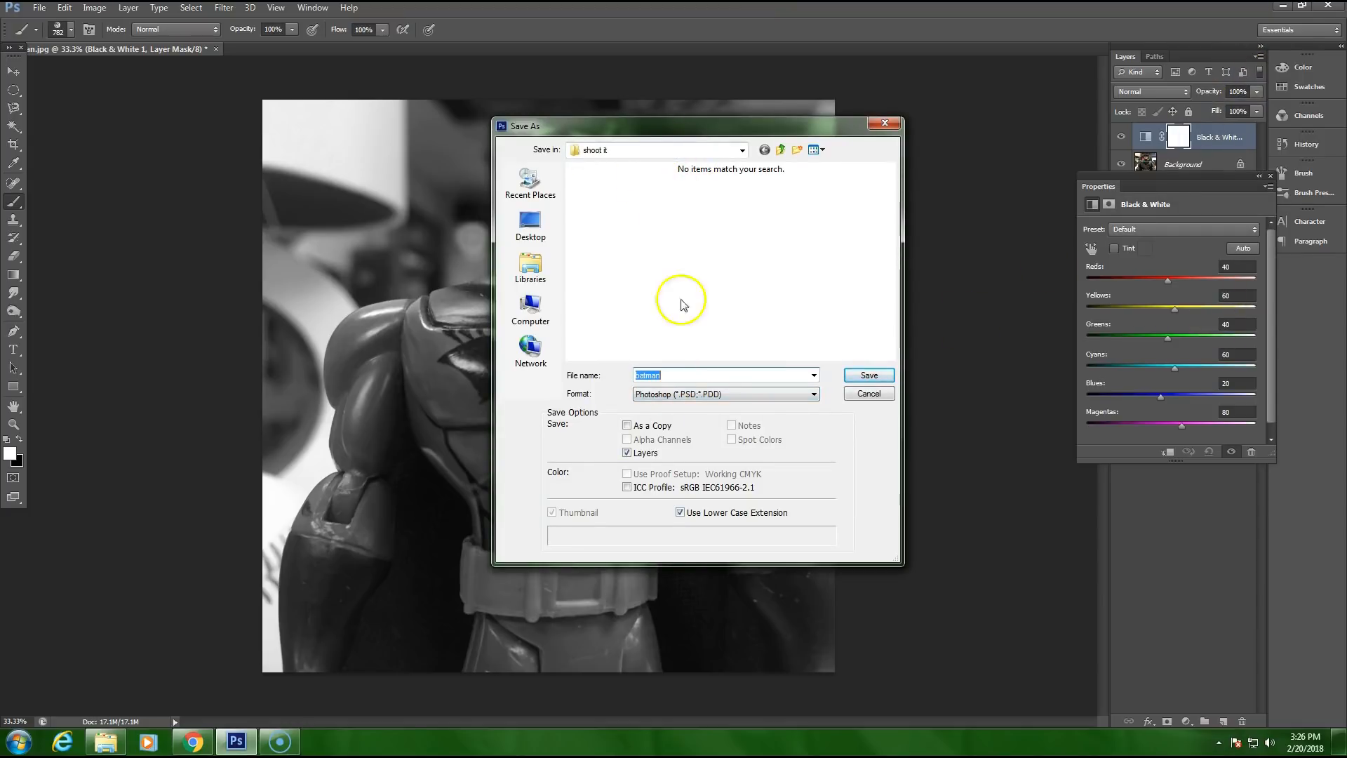
pyautogui.click(714, 394)
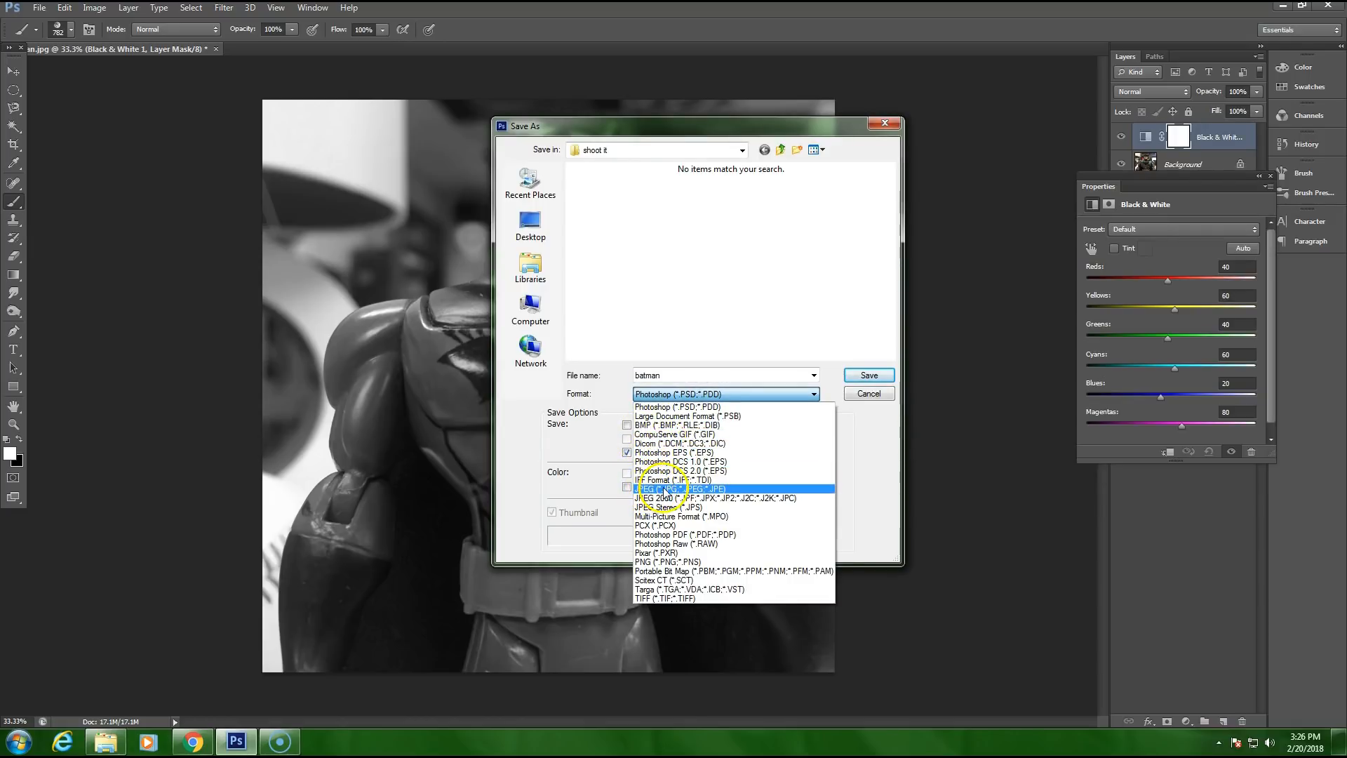
pyautogui.click(660, 489)
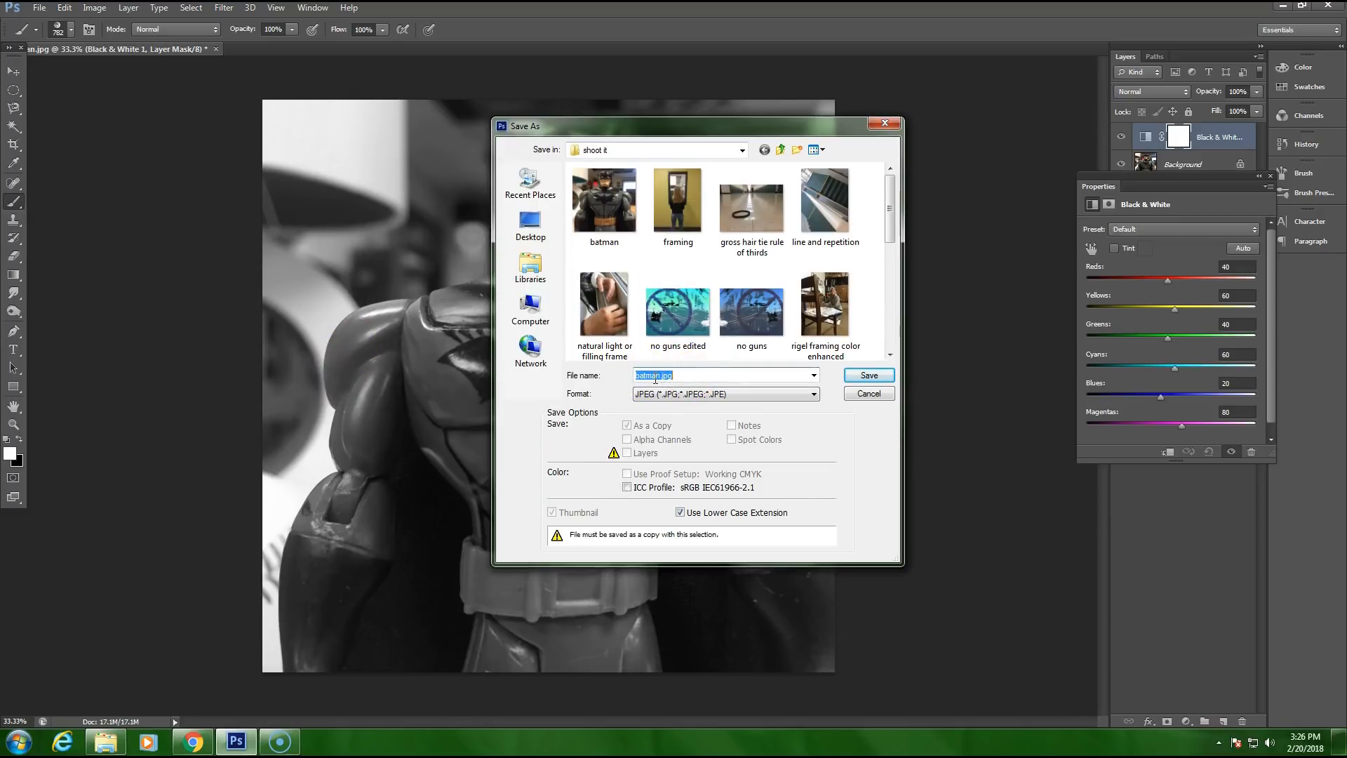
pyautogui.press('BackSpace')
pyautogui.press('BackSpace')
pyautogui.press('BackSpace')
pyautogui.click(854, 377)
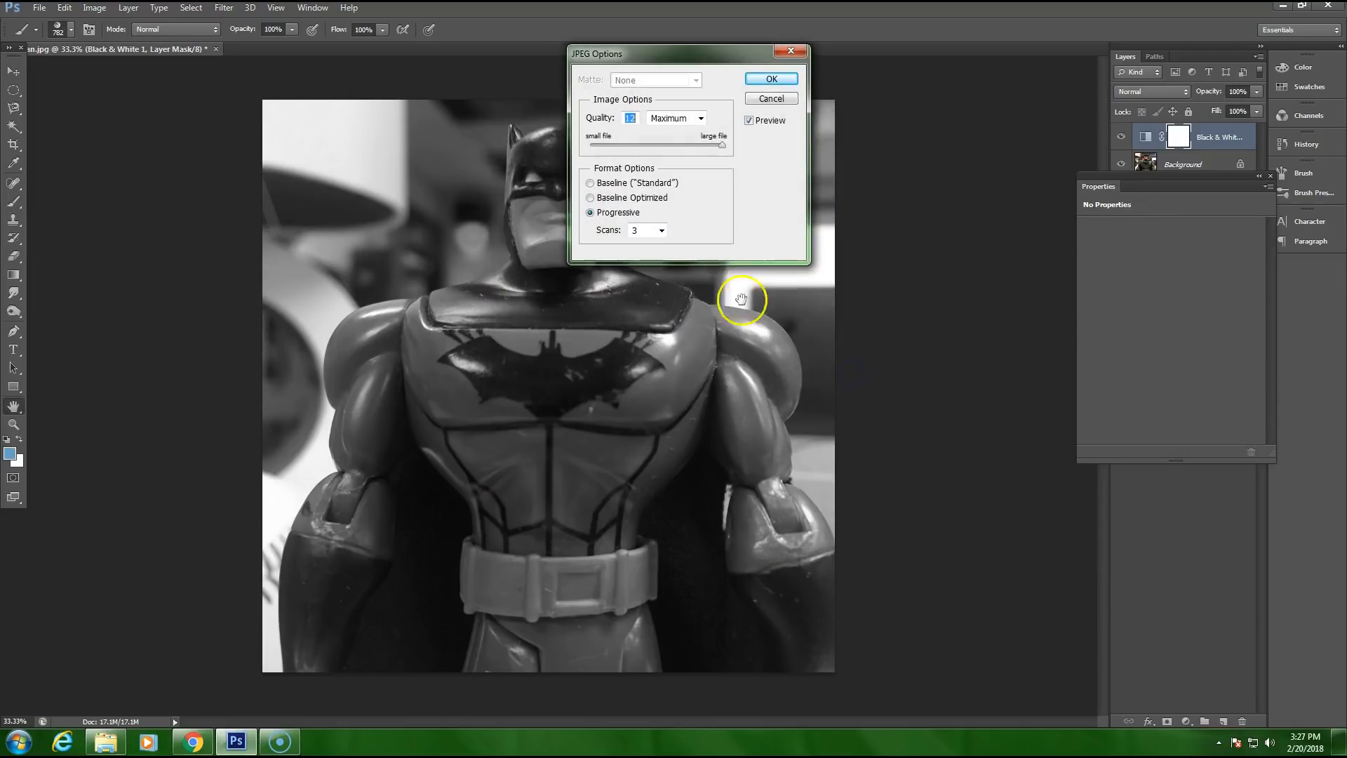
pyautogui.click(771, 80)
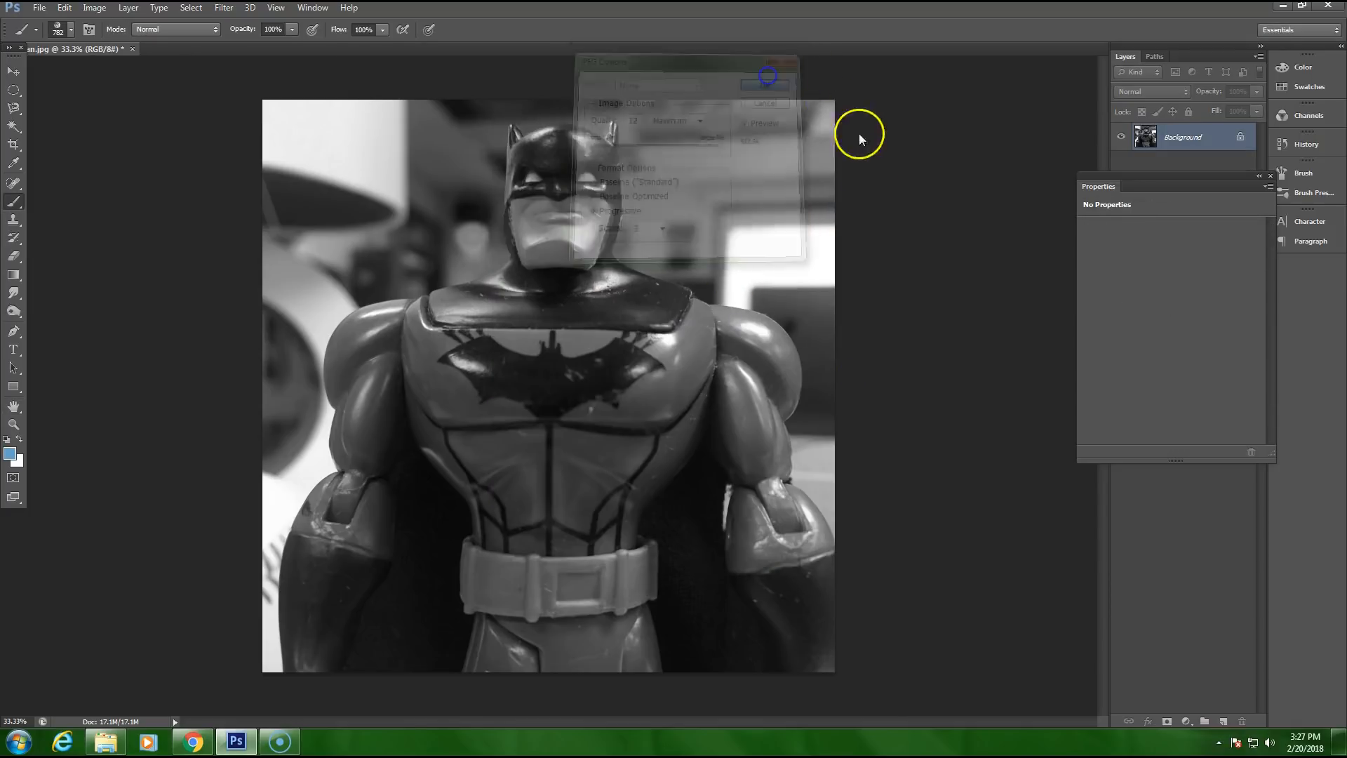
# Step: Hide the Black & White layer and add a Hue/Saturation adjustment layer above it
pyautogui.moveTo(1161, 181); pyautogui.dragTo(1169, 306)
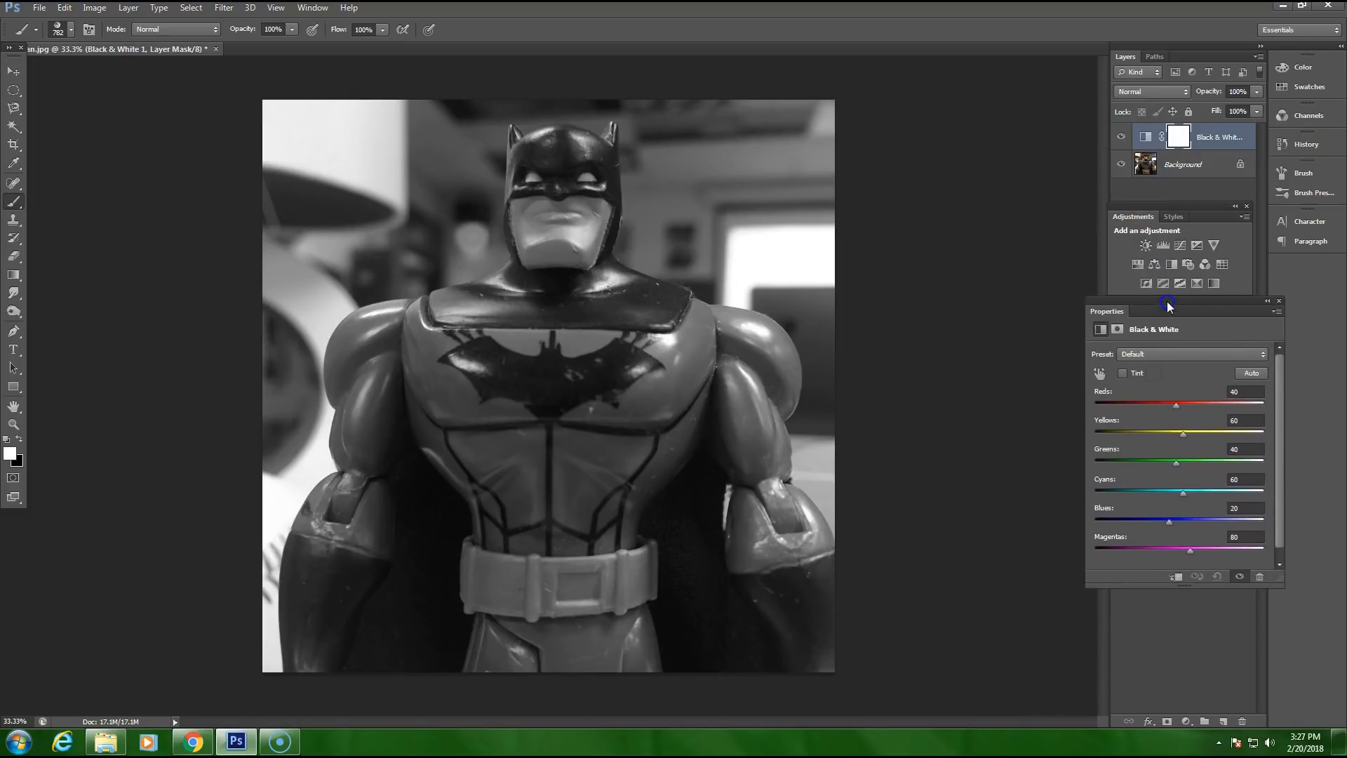
pyautogui.click(1121, 138)
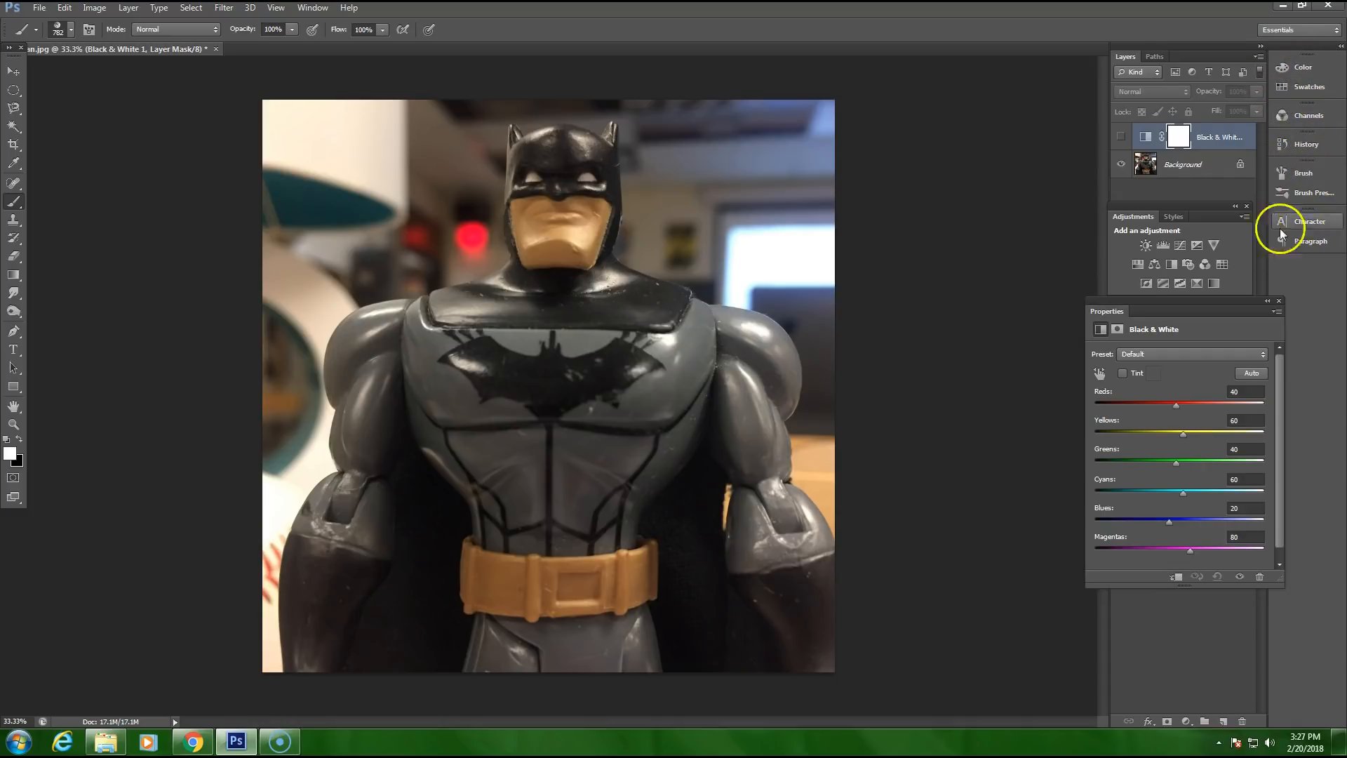
pyautogui.click(1186, 722)
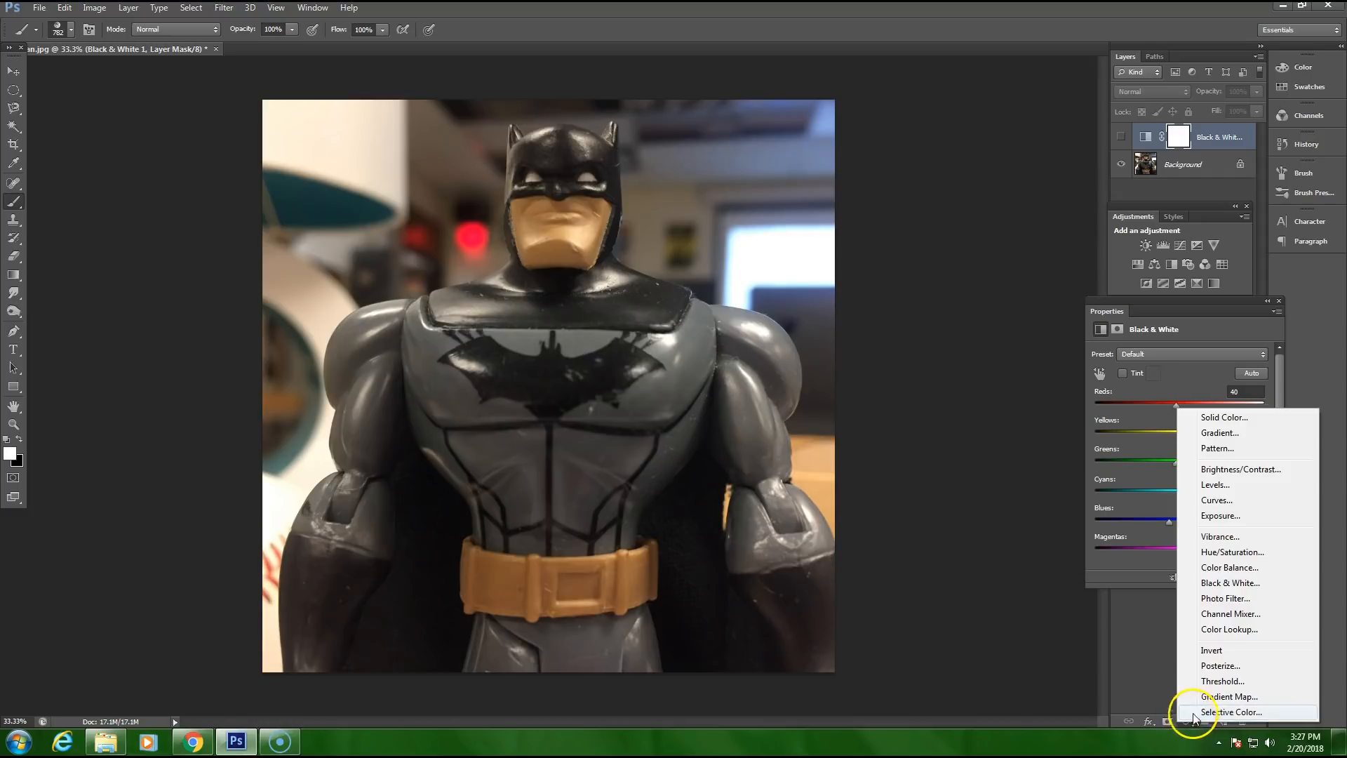
pyautogui.click(1217, 553)
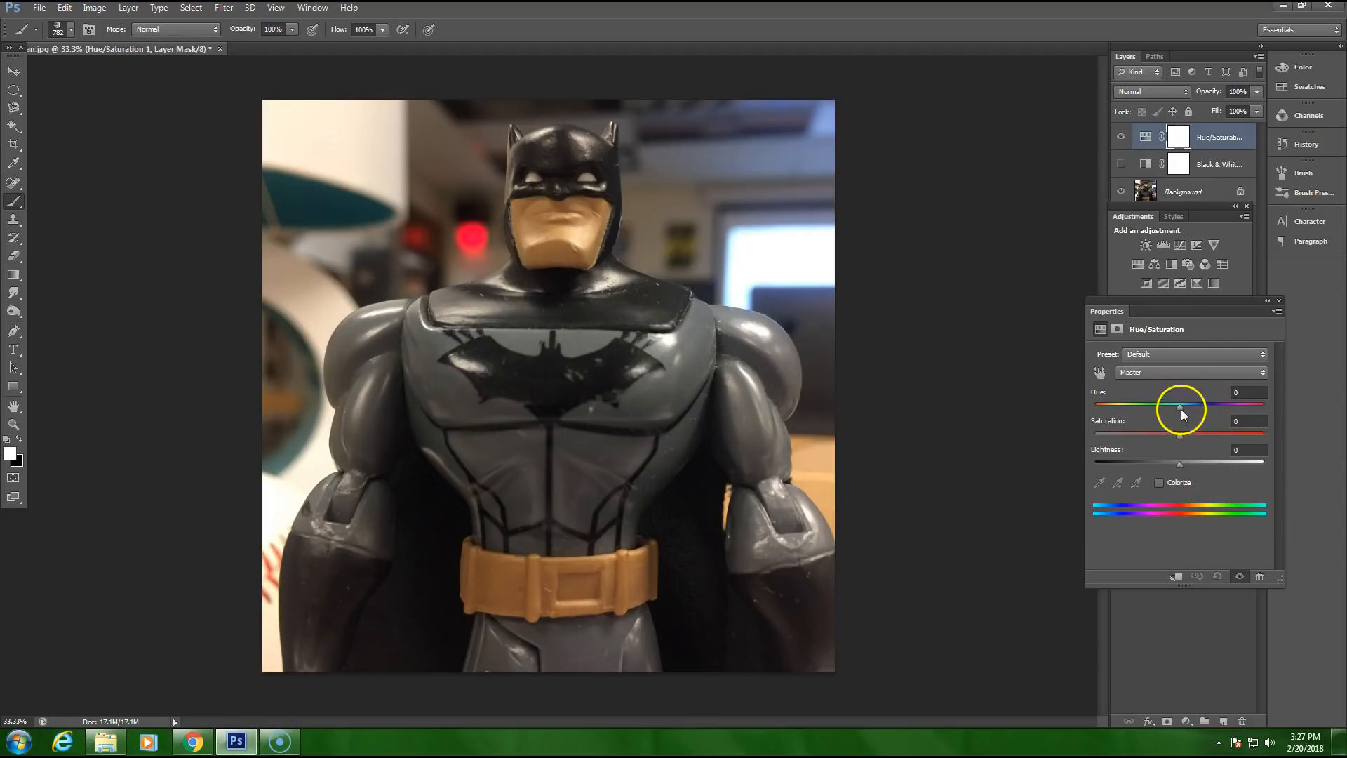
# Step: Set the Hue/Saturation layer's Hue to +24, Saturation to +19 and Lightness to -12
pyautogui.moveTo(1180, 408); pyautogui.dragTo(1181, 440)
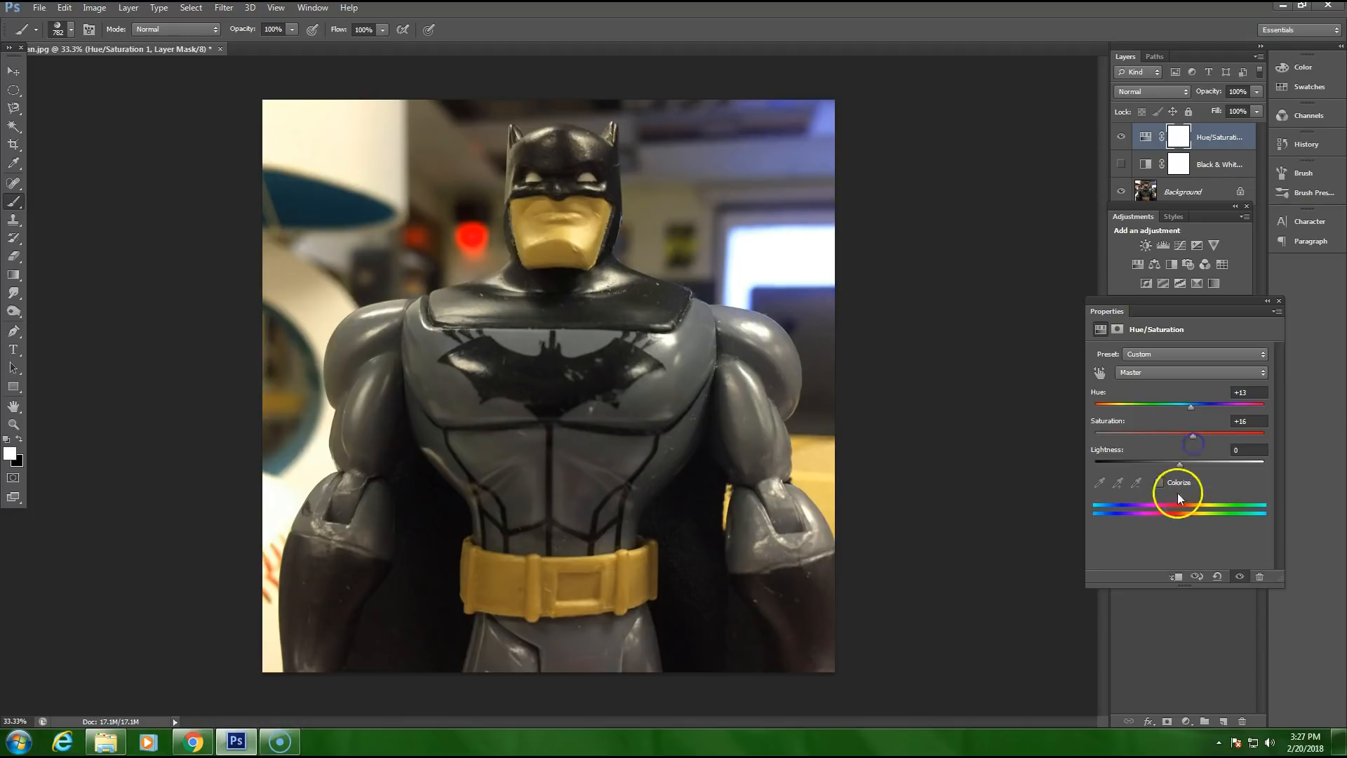
pyautogui.moveTo(1178, 466)
pyautogui.mouseDown()
pyautogui.moveTo(1193, 469)
pyautogui.moveTo(1169, 467)
pyautogui.mouseUp()
pyautogui.moveTo(1191, 409); pyautogui.dragTo(1192, 443)
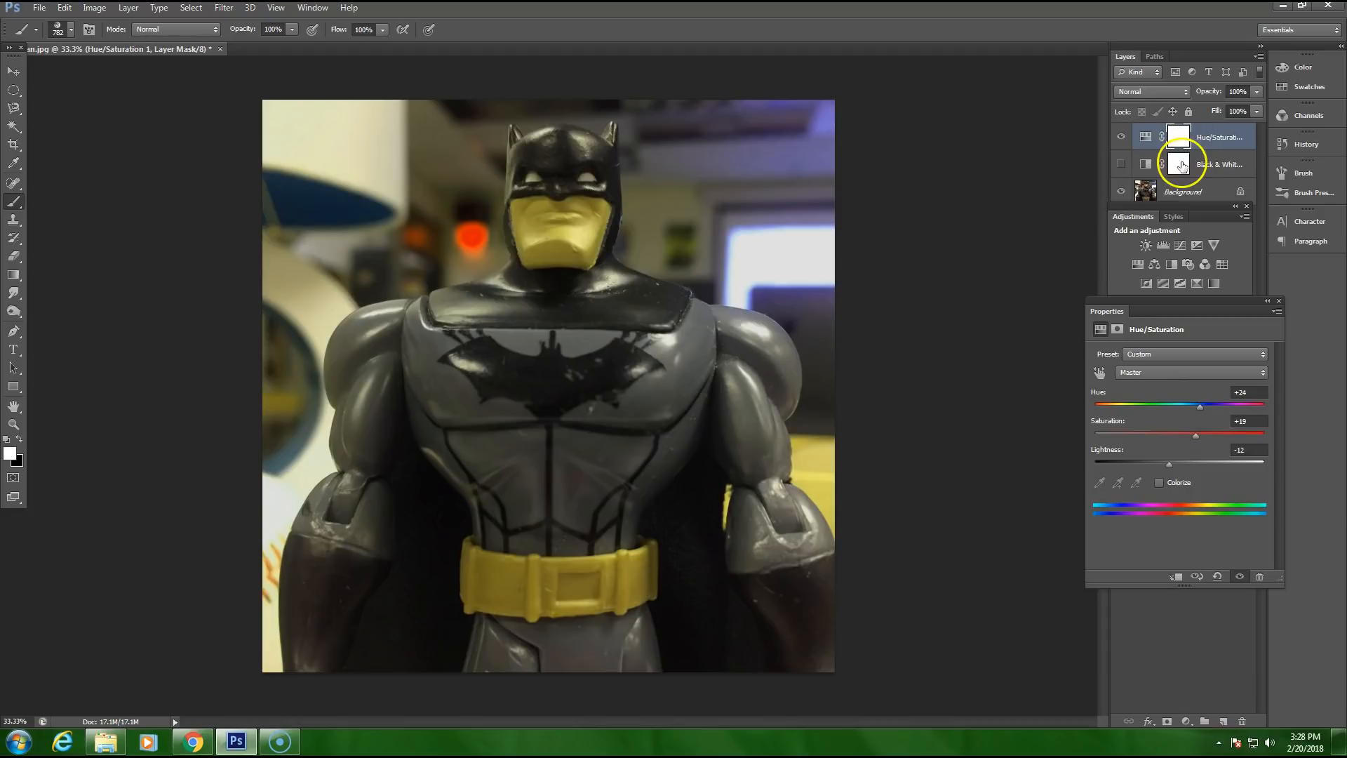
# Step: Paint black over the head on the Hue/Saturation layer's mask and restore the painted area with white
pyautogui.click(1180, 164)
pyautogui.click(1186, 146)
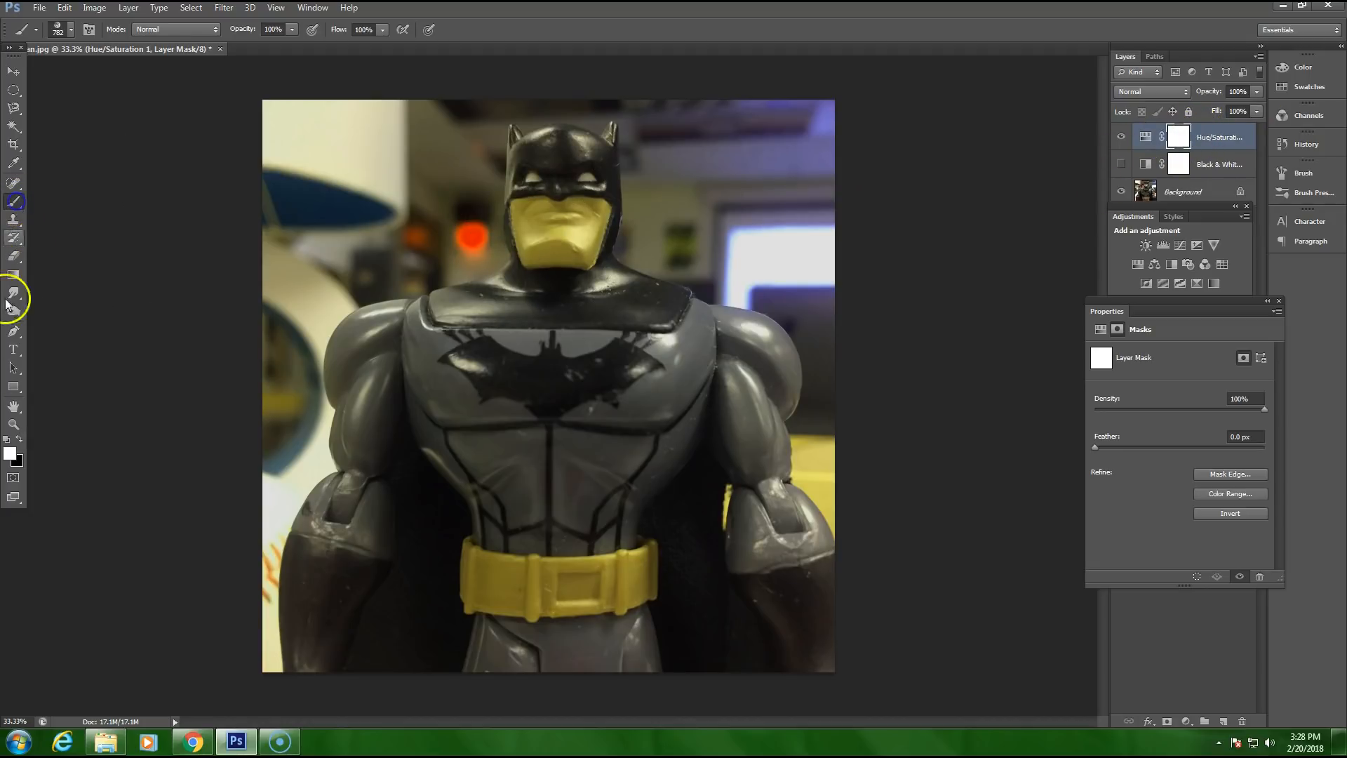
pyautogui.moveTo(529, 394)
pyautogui.mouseDown()
pyautogui.moveTo(551, 246)
pyautogui.moveTo(599, 254)
pyautogui.moveTo(561, 294)
pyautogui.moveTo(564, 200)
pyautogui.moveTo(657, 232)
pyautogui.moveTo(503, 266)
pyautogui.moveTo(586, 181)
pyautogui.moveTo(563, 296)
pyautogui.mouseUp()
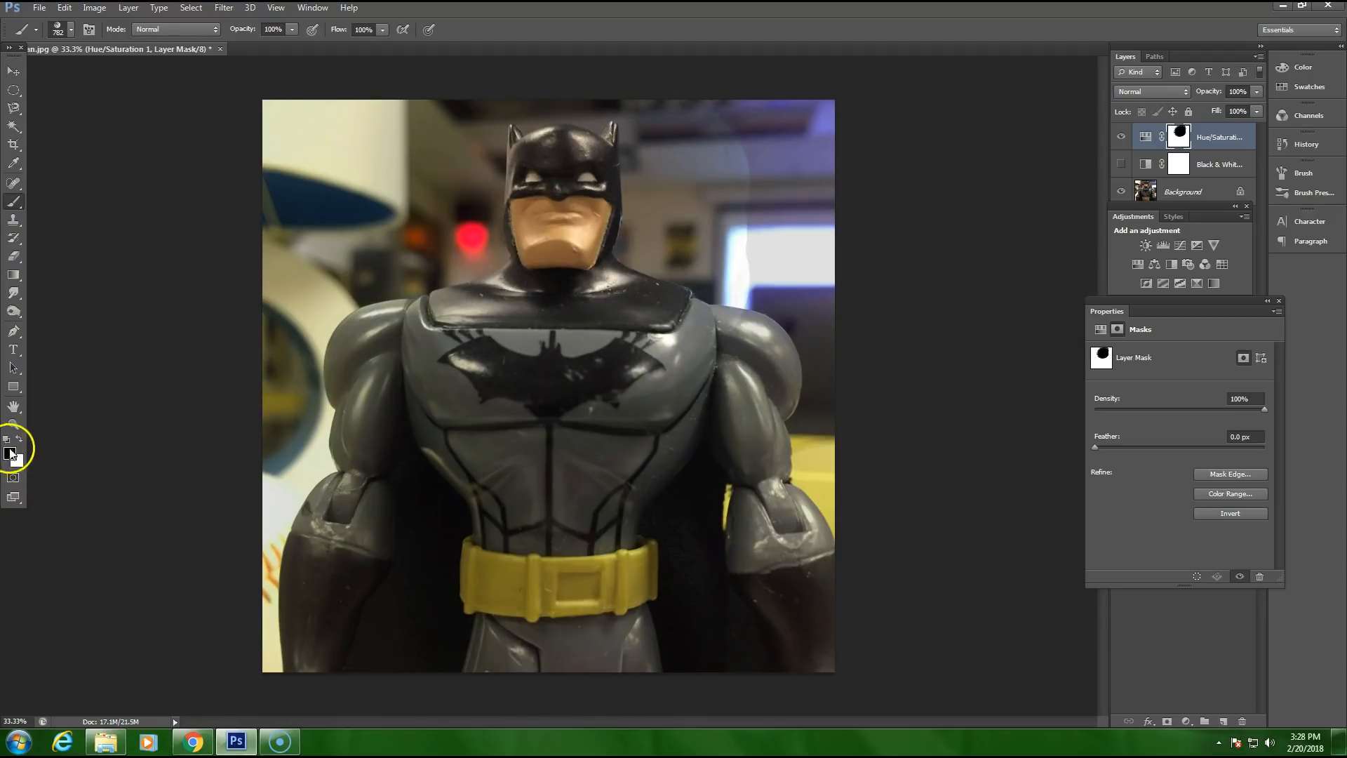
pyautogui.moveTo(661, 220)
pyautogui.mouseDown()
pyautogui.moveTo(515, 292)
pyautogui.moveTo(713, 265)
pyautogui.moveTo(295, 211)
pyautogui.mouseUp()
# Step: Set up a soft round brush at 195 px with 18% opacity and dab it over the lower face on the Hue/Saturation mask
pyautogui.click(71, 30)
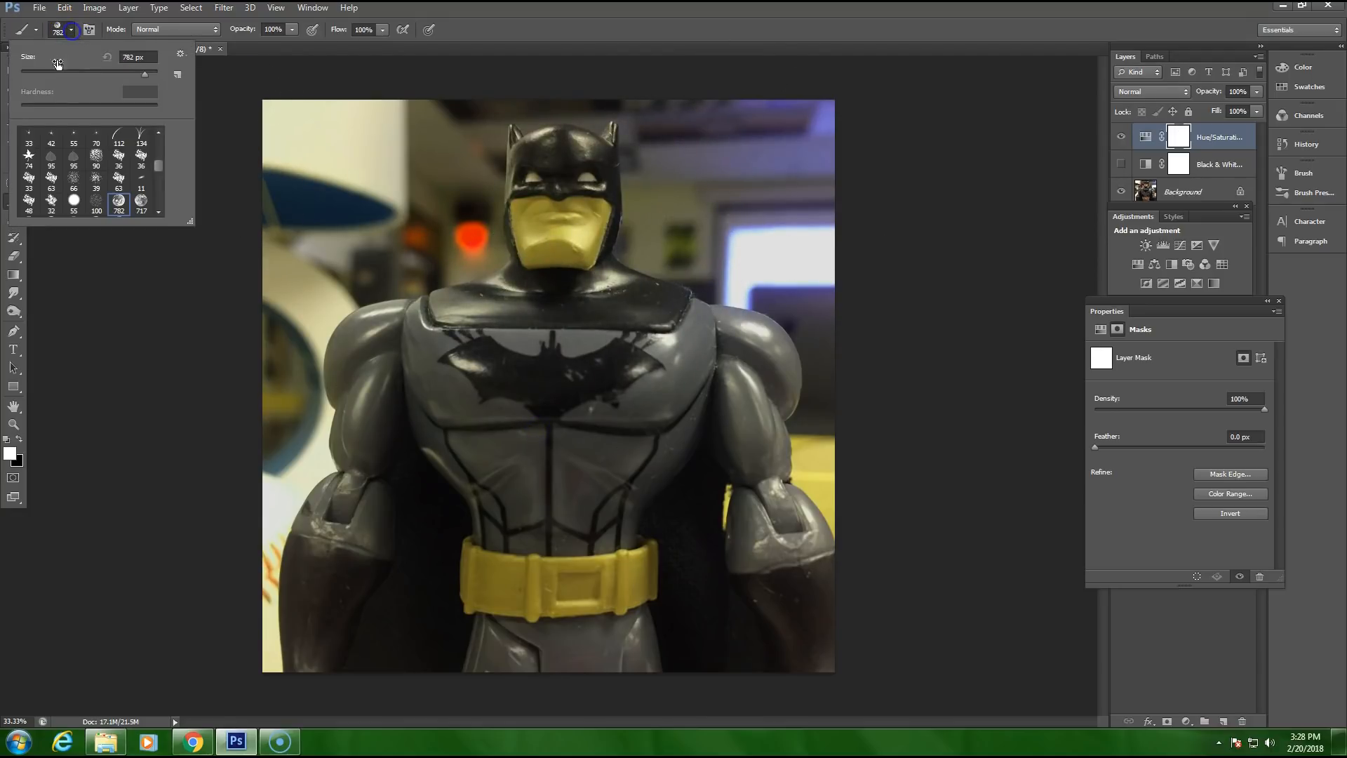
pyautogui.moveTo(36, 70); pyautogui.dragTo(122, 78)
pyautogui.moveTo(158, 166); pyautogui.dragTo(157, 144)
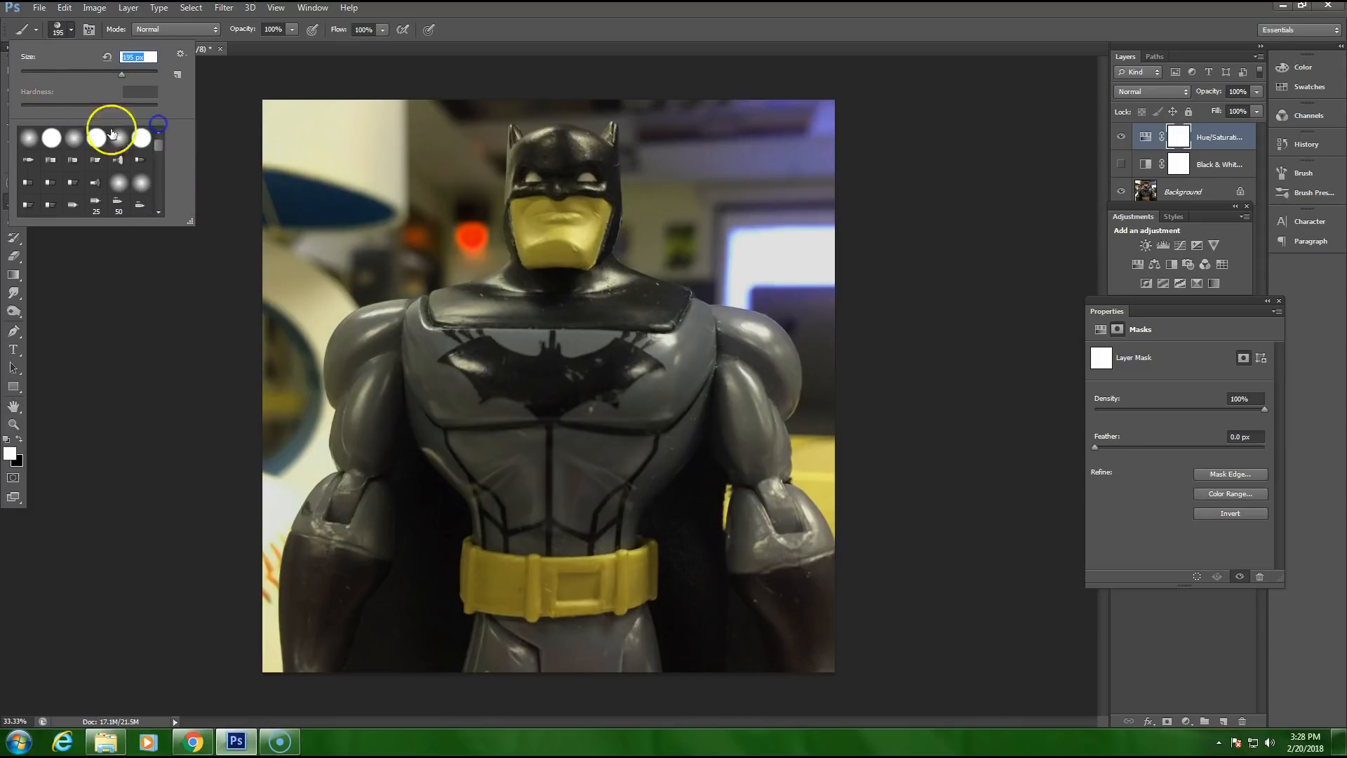
pyautogui.click(50, 139)
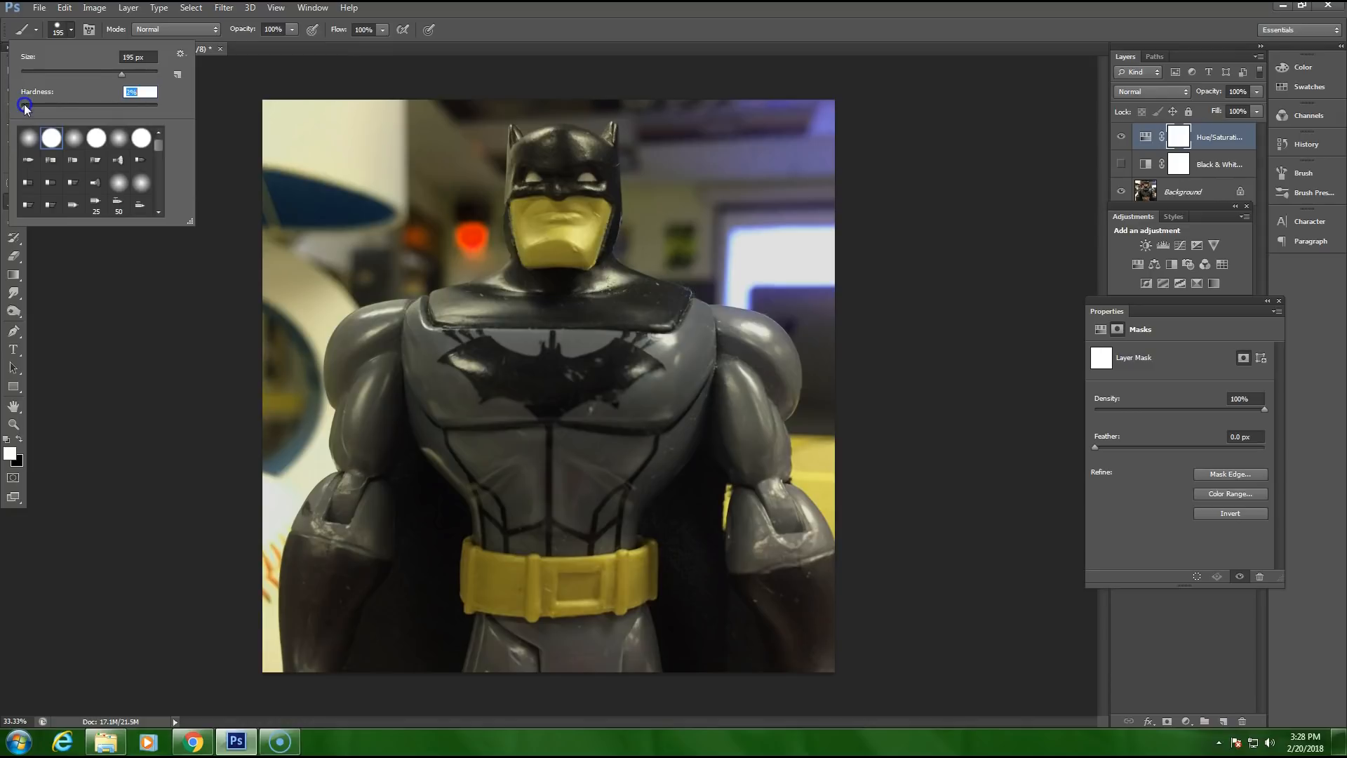
pyautogui.click(292, 30)
pyautogui.moveTo(241, 40); pyautogui.dragTo(232, 42)
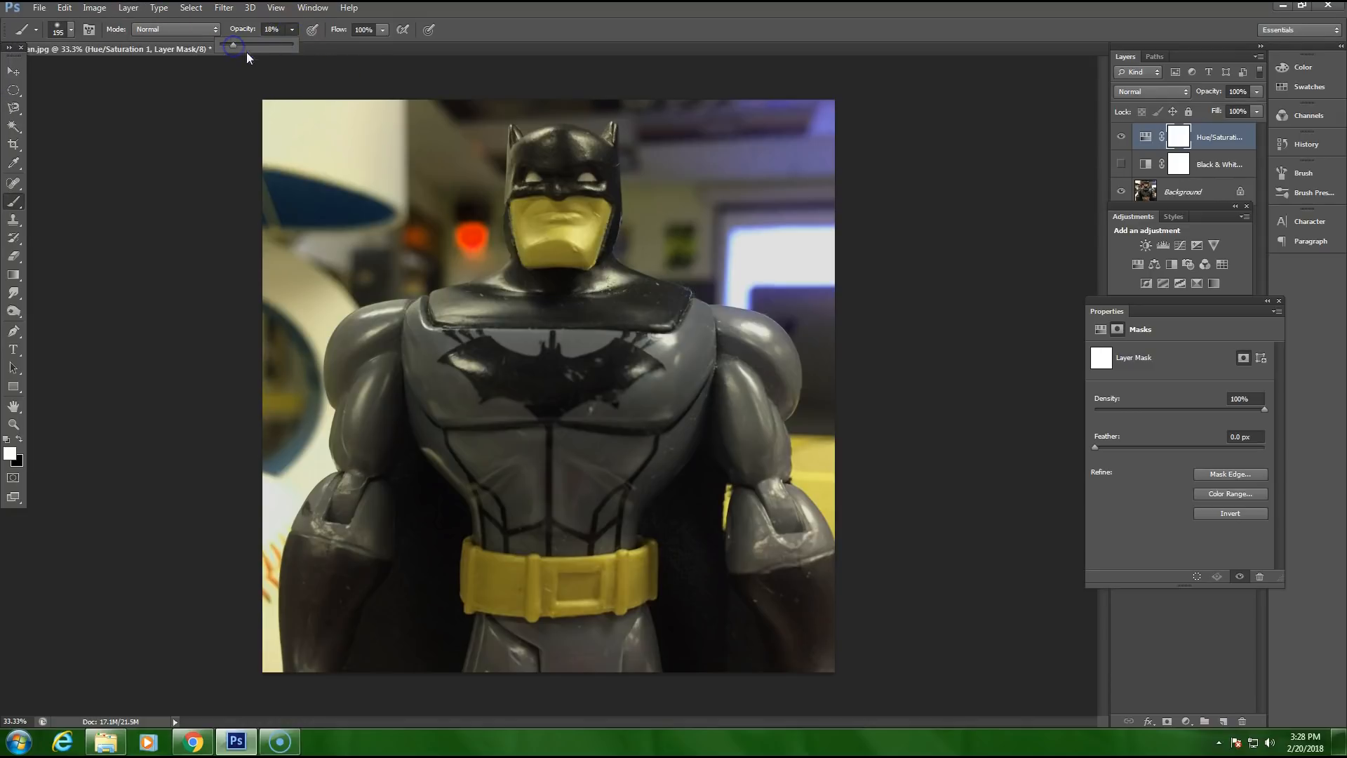
pyautogui.moveTo(527, 215)
pyautogui.mouseDown()
pyautogui.moveTo(559, 259)
pyautogui.moveTo(603, 209)
pyautogui.moveTo(576, 228)
pyautogui.moveTo(611, 235)
pyautogui.moveTo(514, 251)
pyautogui.mouseUp()
pyautogui.moveTo(547, 193)
pyautogui.mouseDown()
pyautogui.moveTo(565, 235)
pyautogui.moveTo(569, 206)
pyautogui.moveTo(560, 230)
pyautogui.mouseUp()
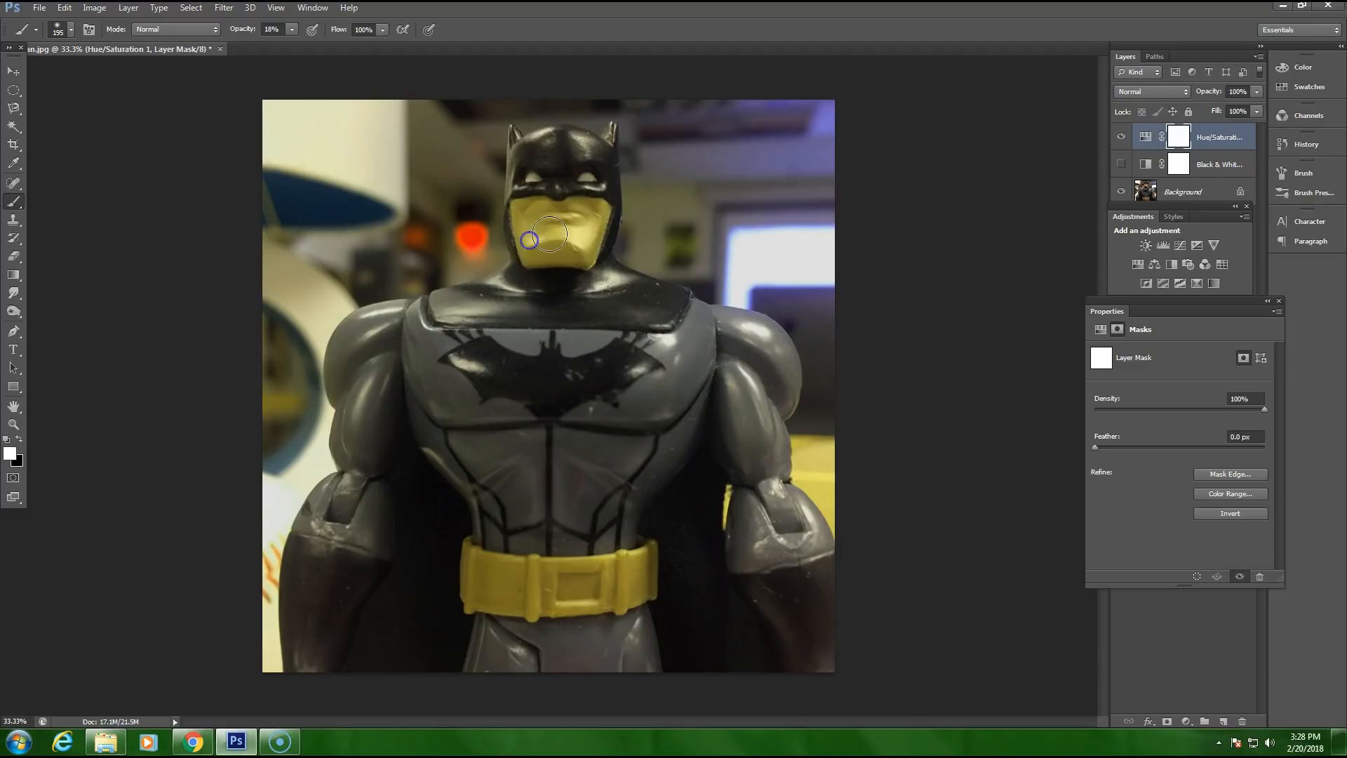
# Step: Set the brush opacity to 65% and paint black over the lower face on the Hue/Saturation mask
pyautogui.click(291, 29)
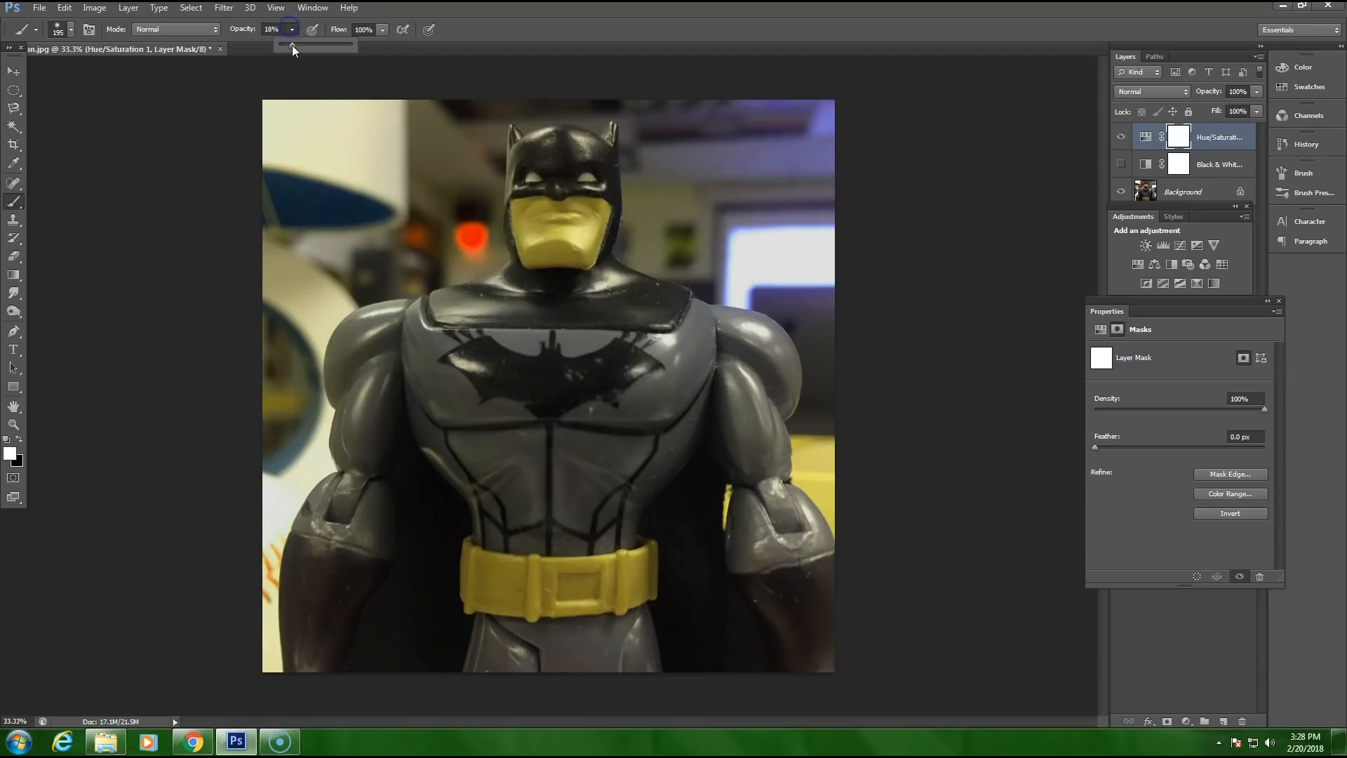
pyautogui.moveTo(590, 254)
pyautogui.mouseDown()
pyautogui.moveTo(556, 267)
pyautogui.moveTo(550, 230)
pyautogui.mouseUp()
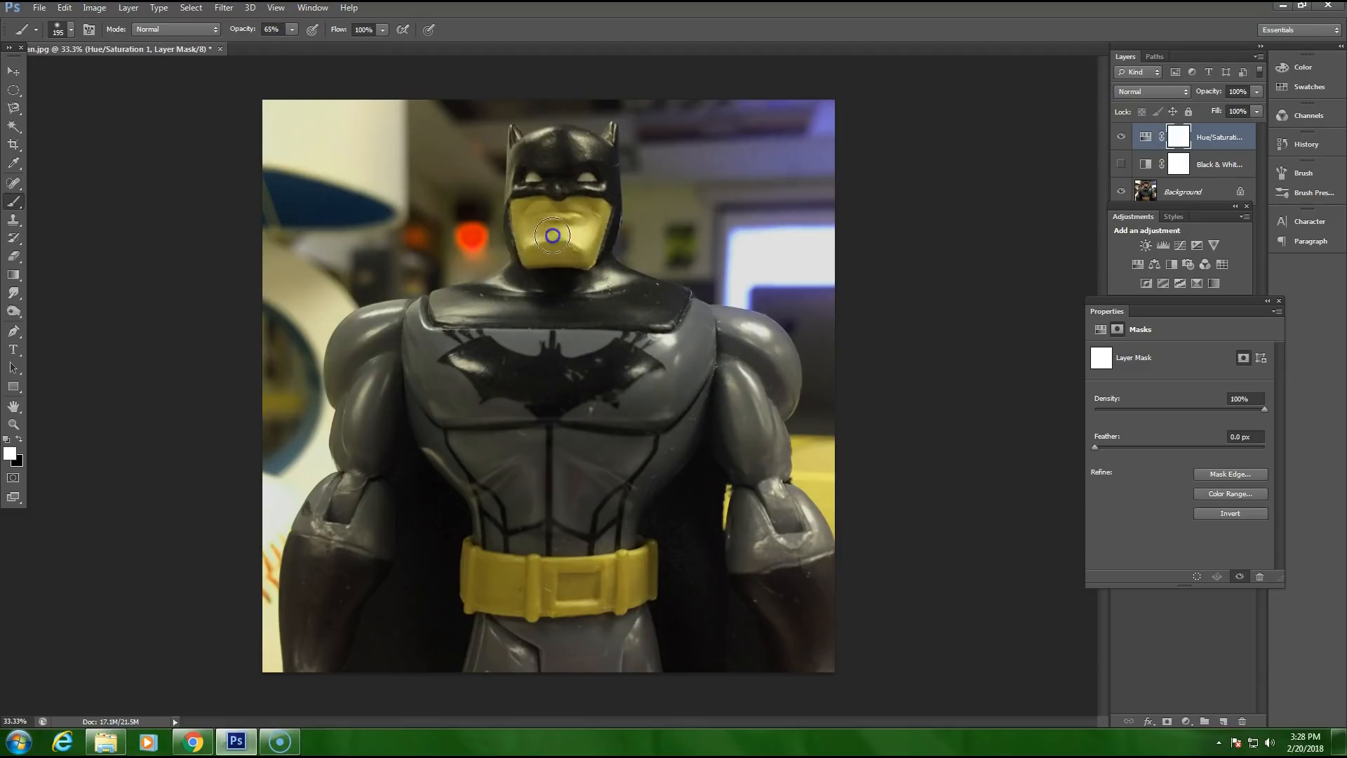
pyautogui.click(19, 438)
pyautogui.click(586, 214)
pyautogui.moveTo(586, 214)
pyautogui.mouseDown()
pyautogui.moveTo(558, 259)
pyautogui.moveTo(579, 221)
pyautogui.moveTo(562, 247)
pyautogui.moveTo(550, 221)
pyautogui.moveTo(518, 226)
pyautogui.moveTo(532, 200)
pyautogui.moveTo(537, 238)
pyautogui.moveTo(536, 201)
pyautogui.moveTo(572, 254)
pyautogui.moveTo(589, 209)
pyautogui.moveTo(593, 242)
pyautogui.moveTo(542, 217)
pyautogui.moveTo(522, 225)
pyautogui.moveTo(568, 244)
pyautogui.mouseUp()
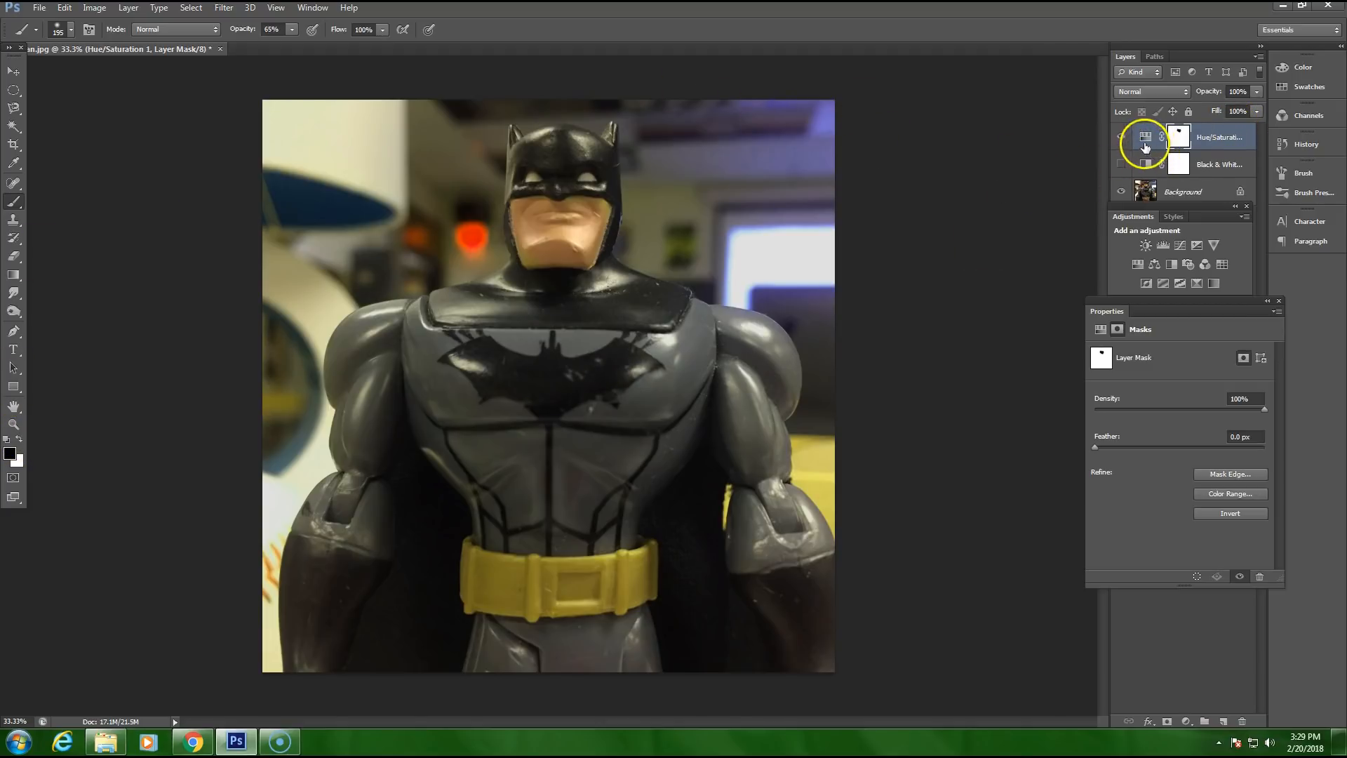
pyautogui.click(39, 8)
pyautogui.click(59, 176)
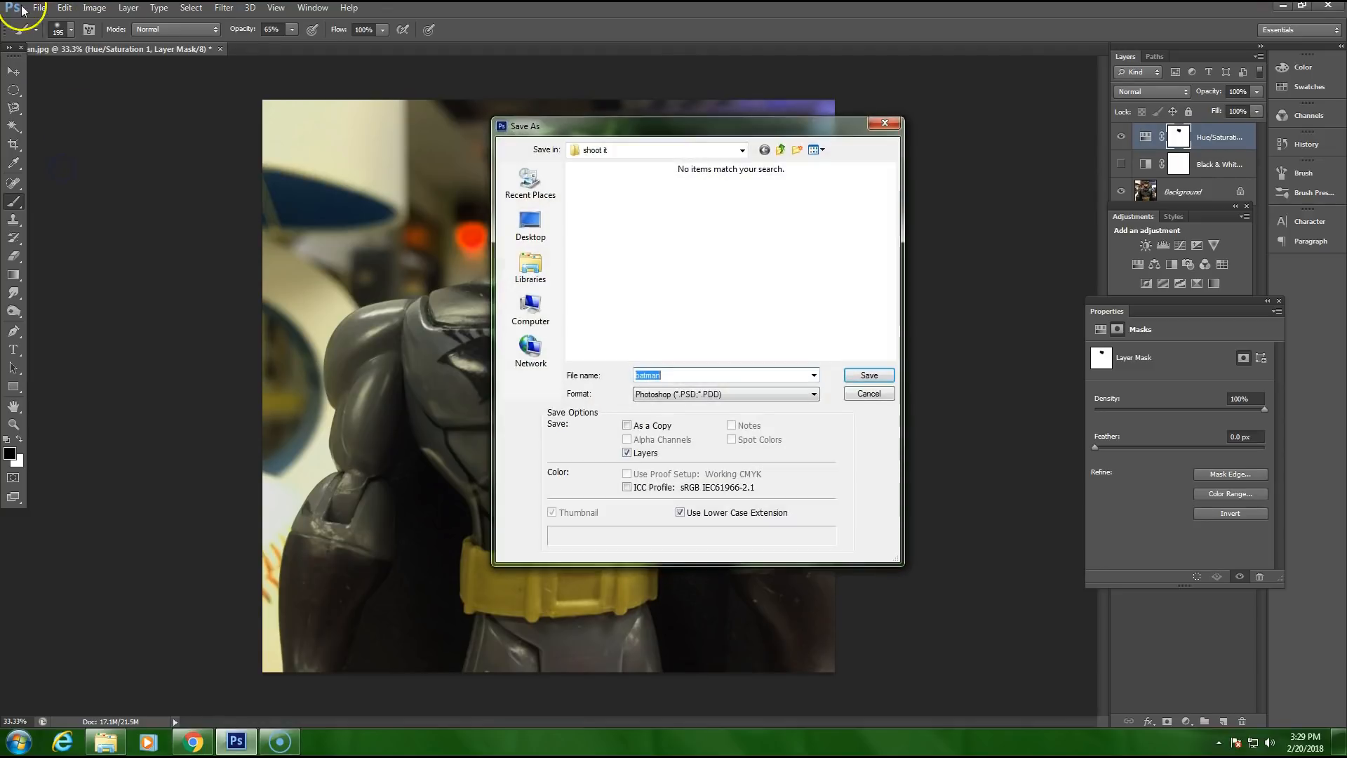
pyautogui.click(884, 125)
# Step: Save a JPEG copy named "batman color boost" in the "shoot it" folder at Maximum quality 12
pyautogui.click(39, 8)
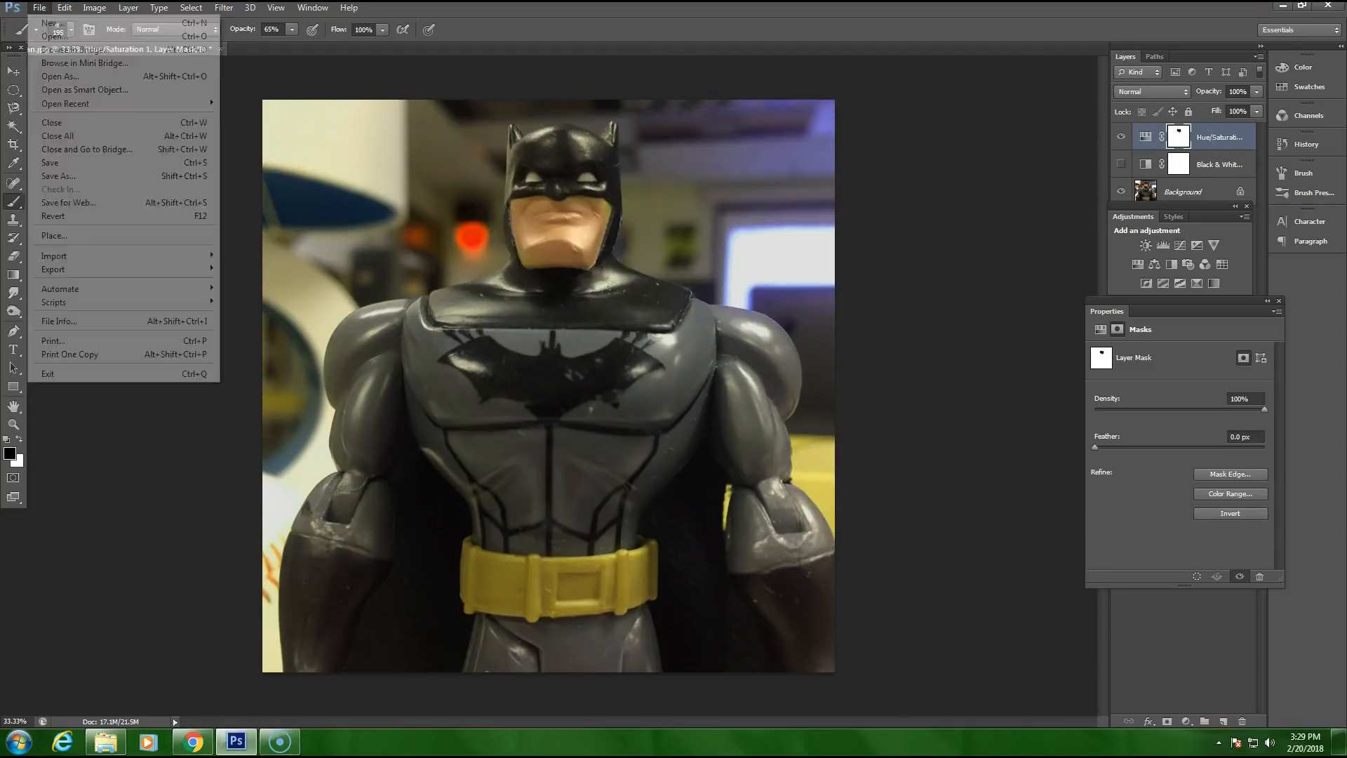
pyautogui.click(60, 176)
pyautogui.click(684, 393)
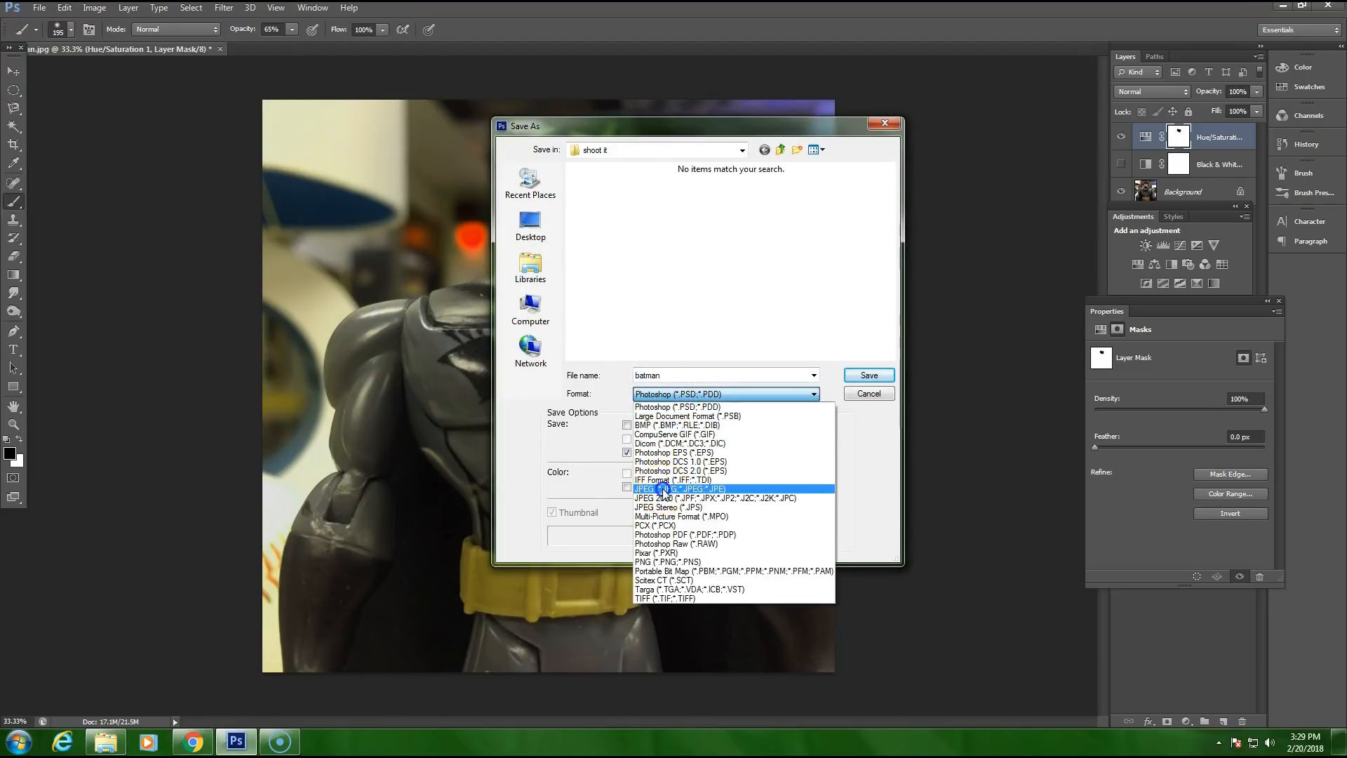
pyautogui.click(663, 489)
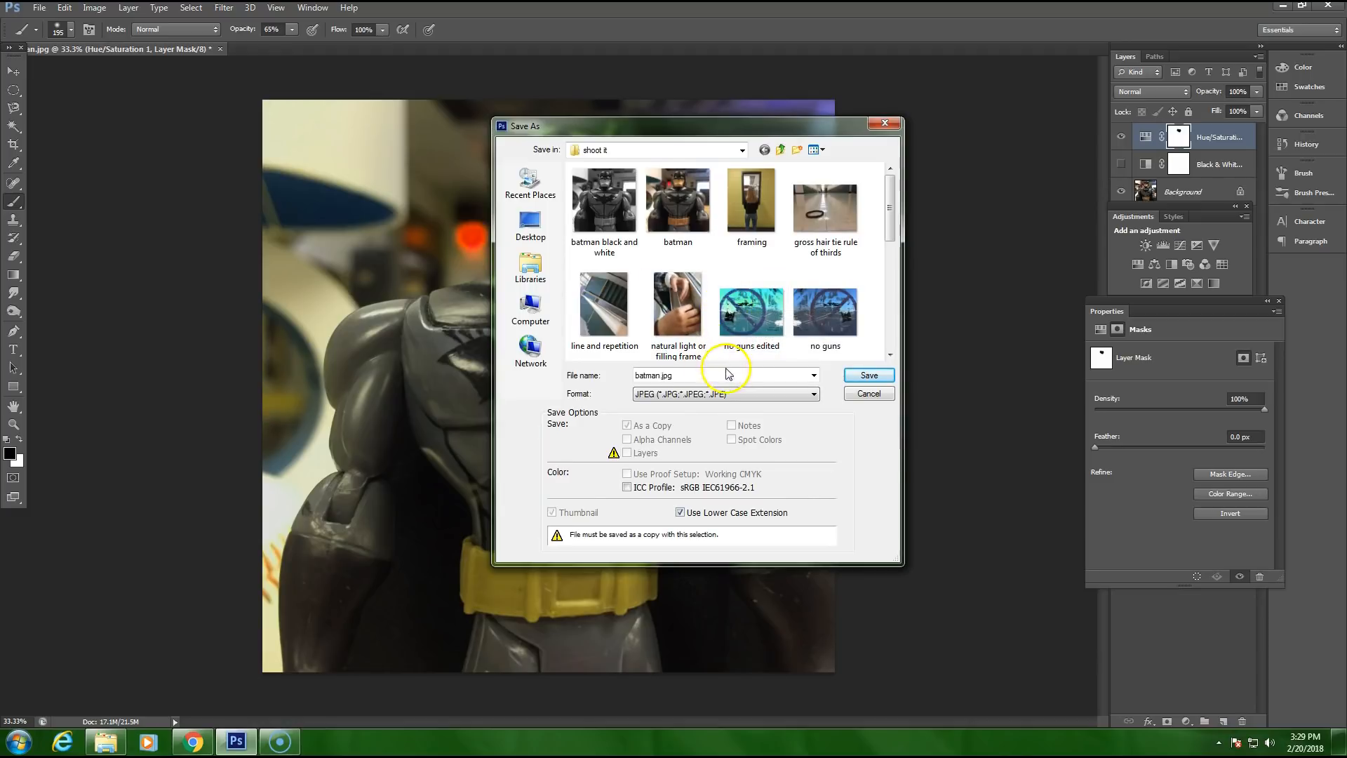
pyautogui.doubleClick(695, 373)
pyautogui.press('BackSpace')
pyautogui.press('BackSpace')
pyautogui.press('BackSpace')
pyautogui.press('BackSpace')
pyautogui.write('color boost')
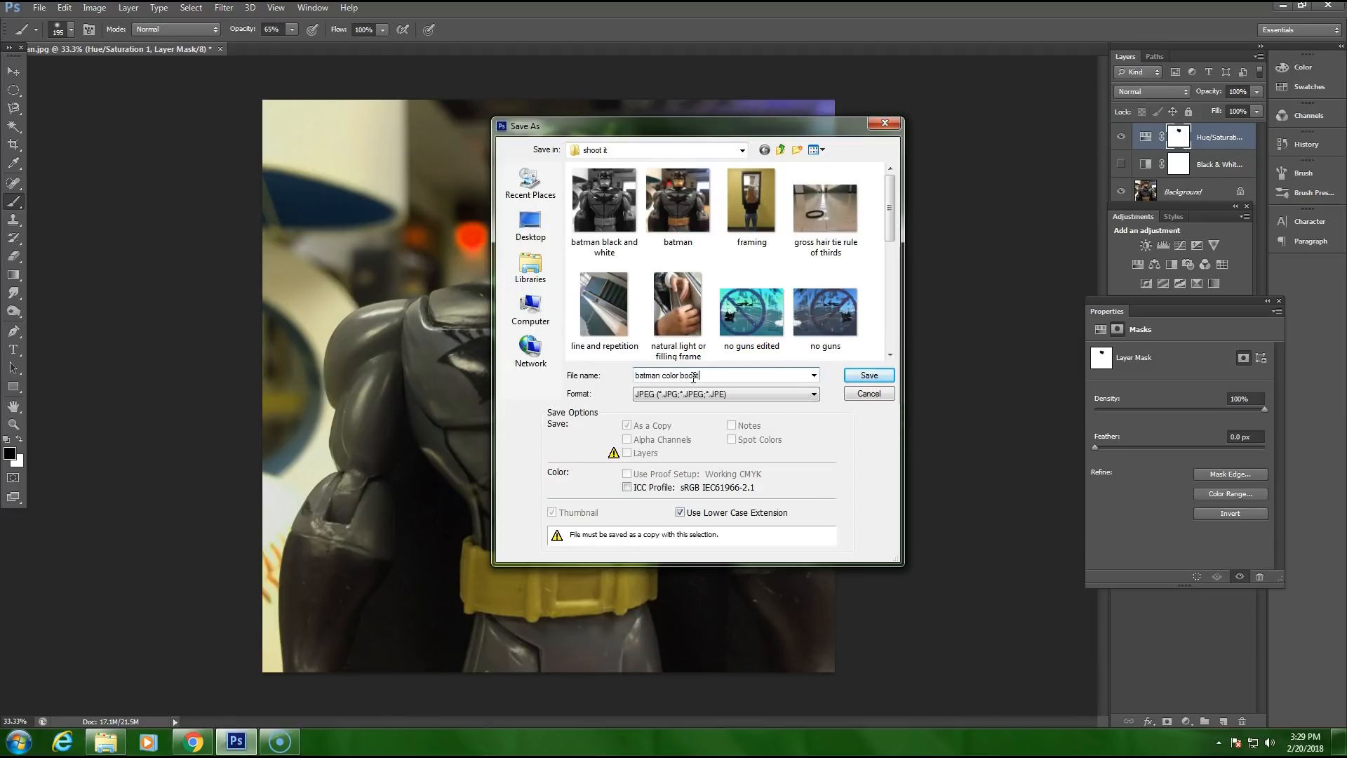
pyautogui.click(867, 377)
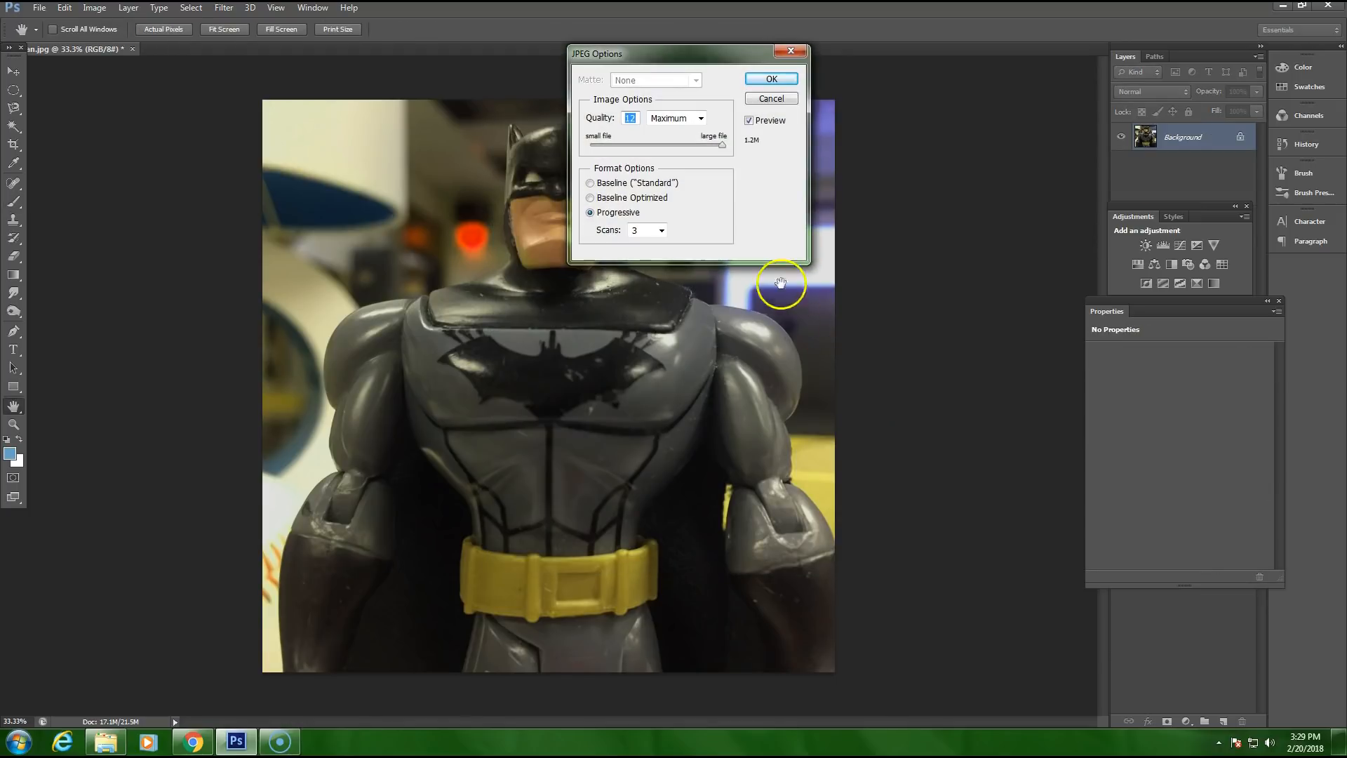
pyautogui.click(770, 78)
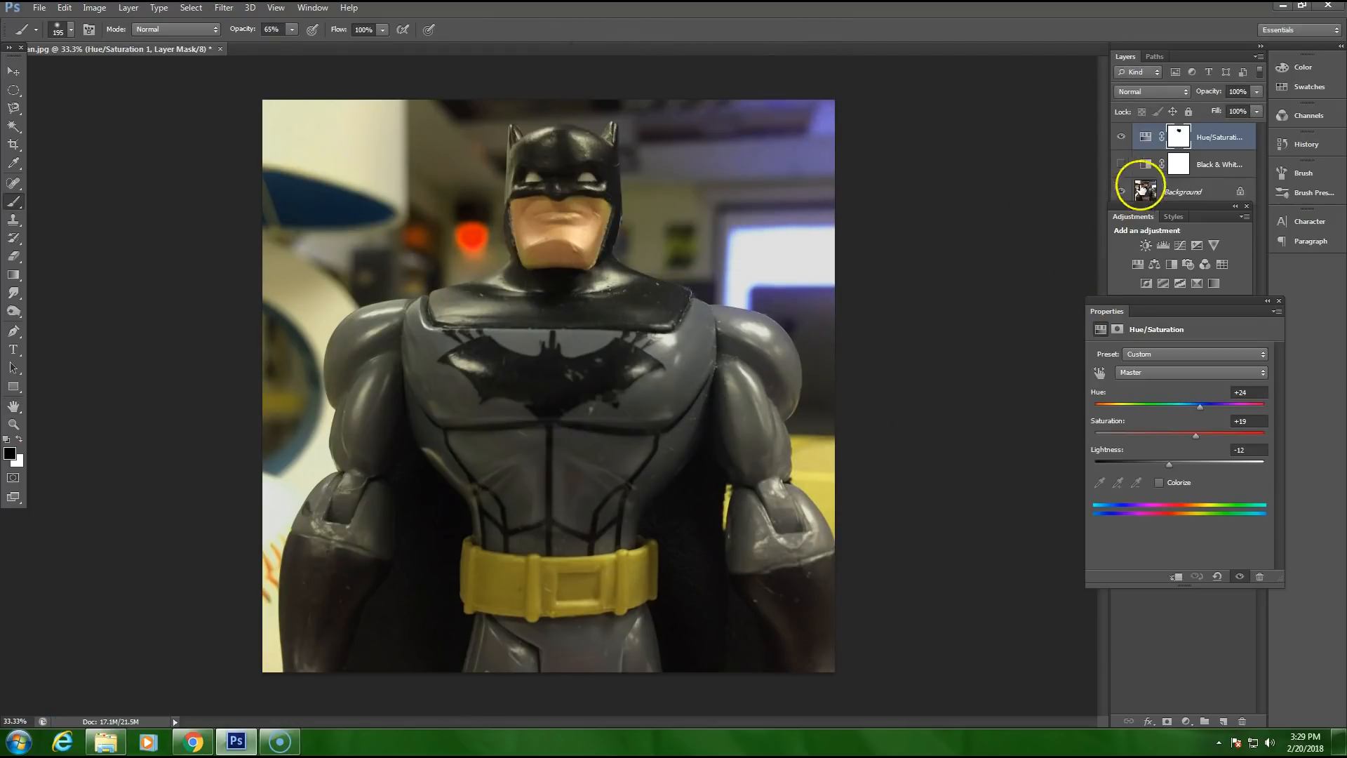
# Step: Hide the Hue/Saturation layer and check the "SHOOTit (EDITED Photo)" slide in Chrome, returning to Photoshop
pyautogui.click(1121, 138)
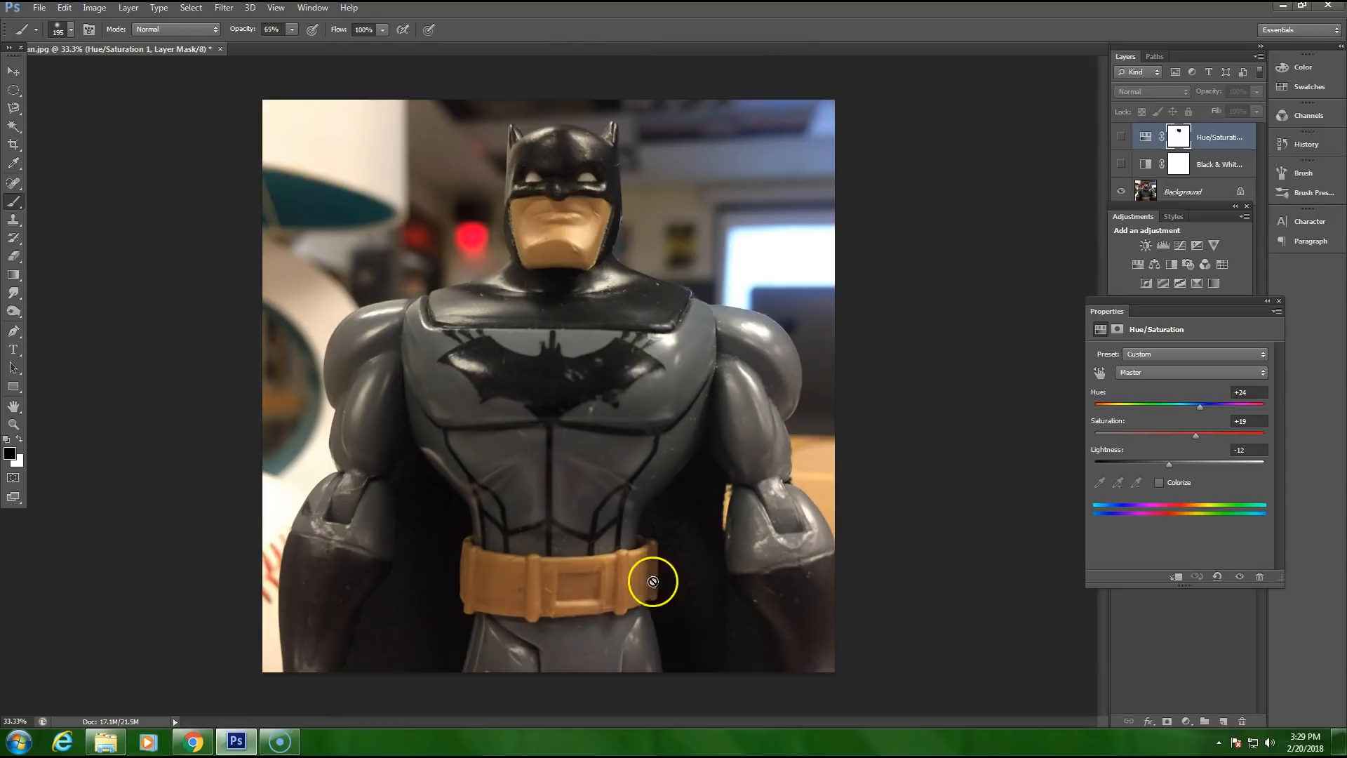
pyautogui.click(191, 745)
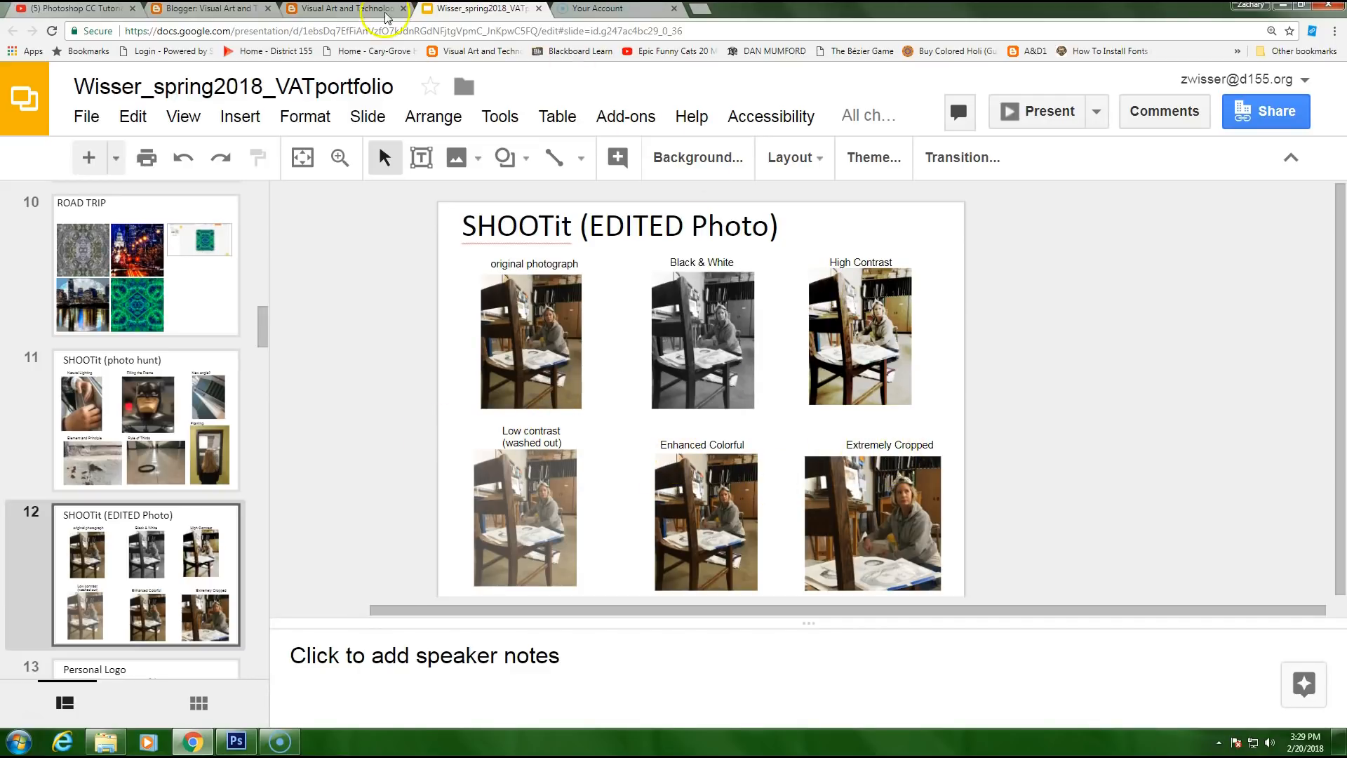
pyautogui.click(234, 742)
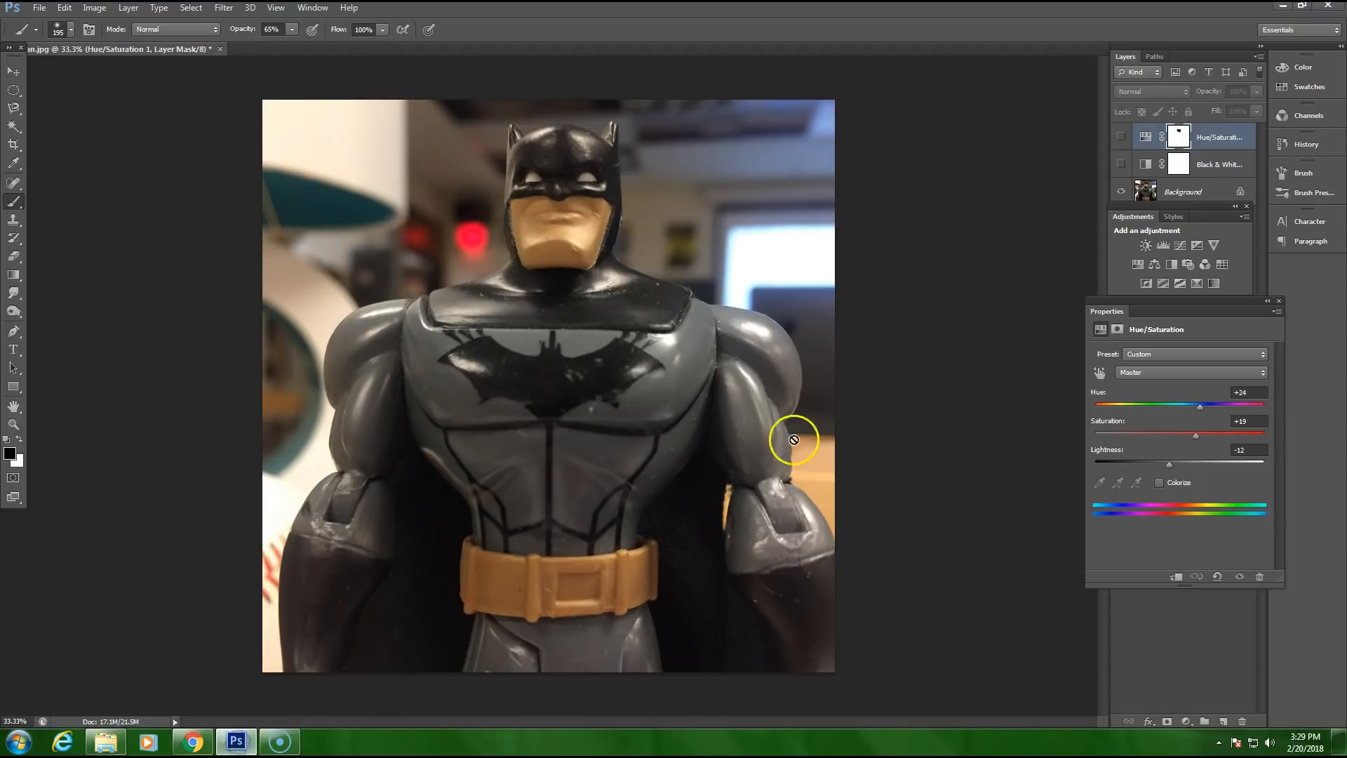
# Step: Add a Levels adjustment layer above the Hue/Saturation layer and set its input black level to 21 and white level to 159
pyautogui.click(1278, 300)
pyautogui.click(1187, 721)
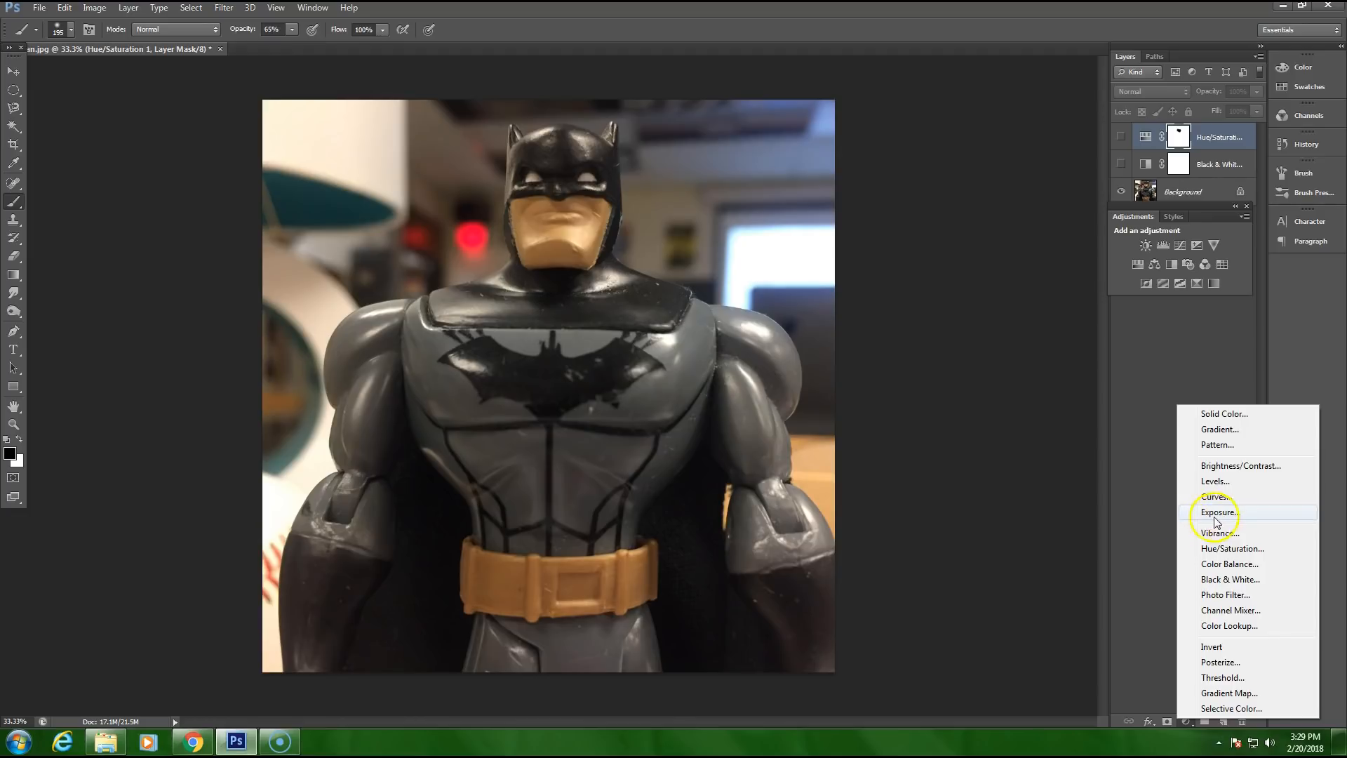
pyautogui.click(1213, 482)
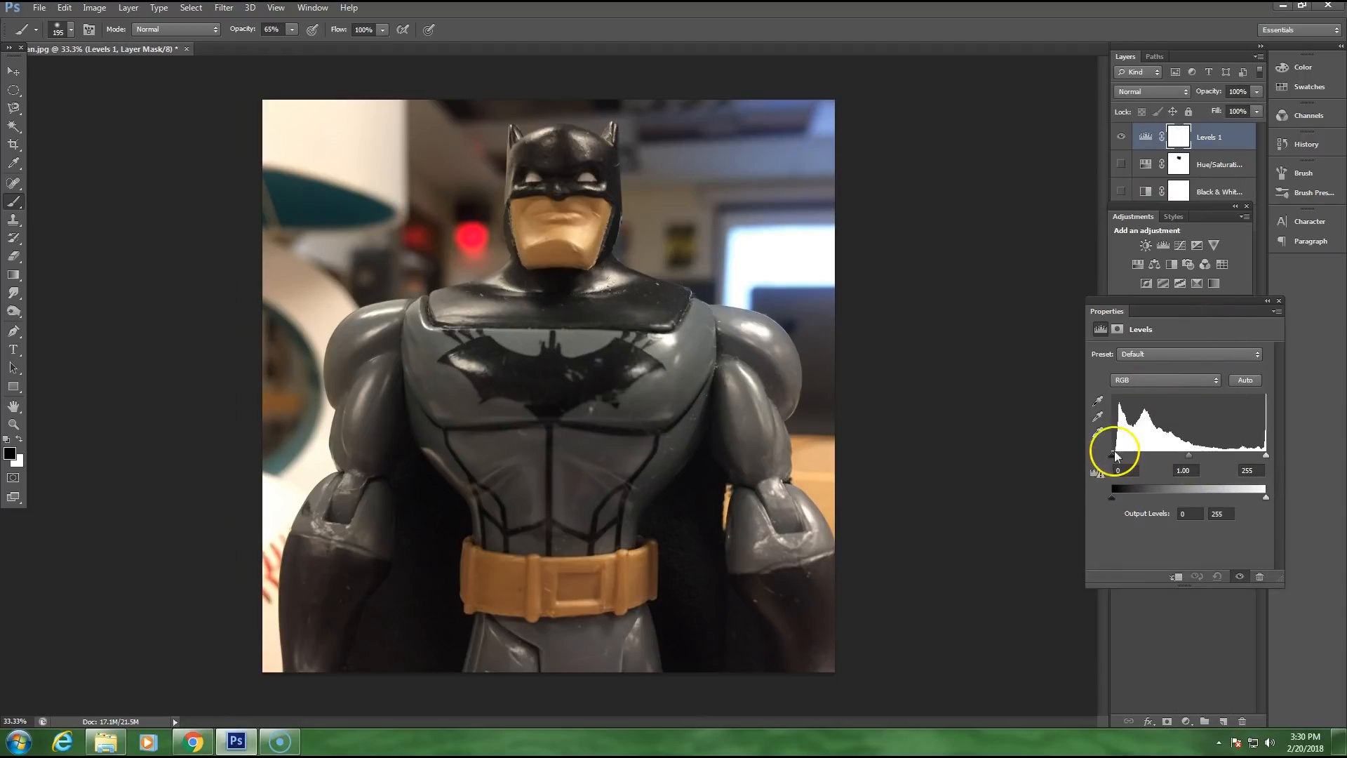
pyautogui.moveTo(1114, 460)
pyautogui.mouseDown()
pyautogui.moveTo(1142, 463)
pyautogui.moveTo(1118, 461)
pyautogui.mouseUp()
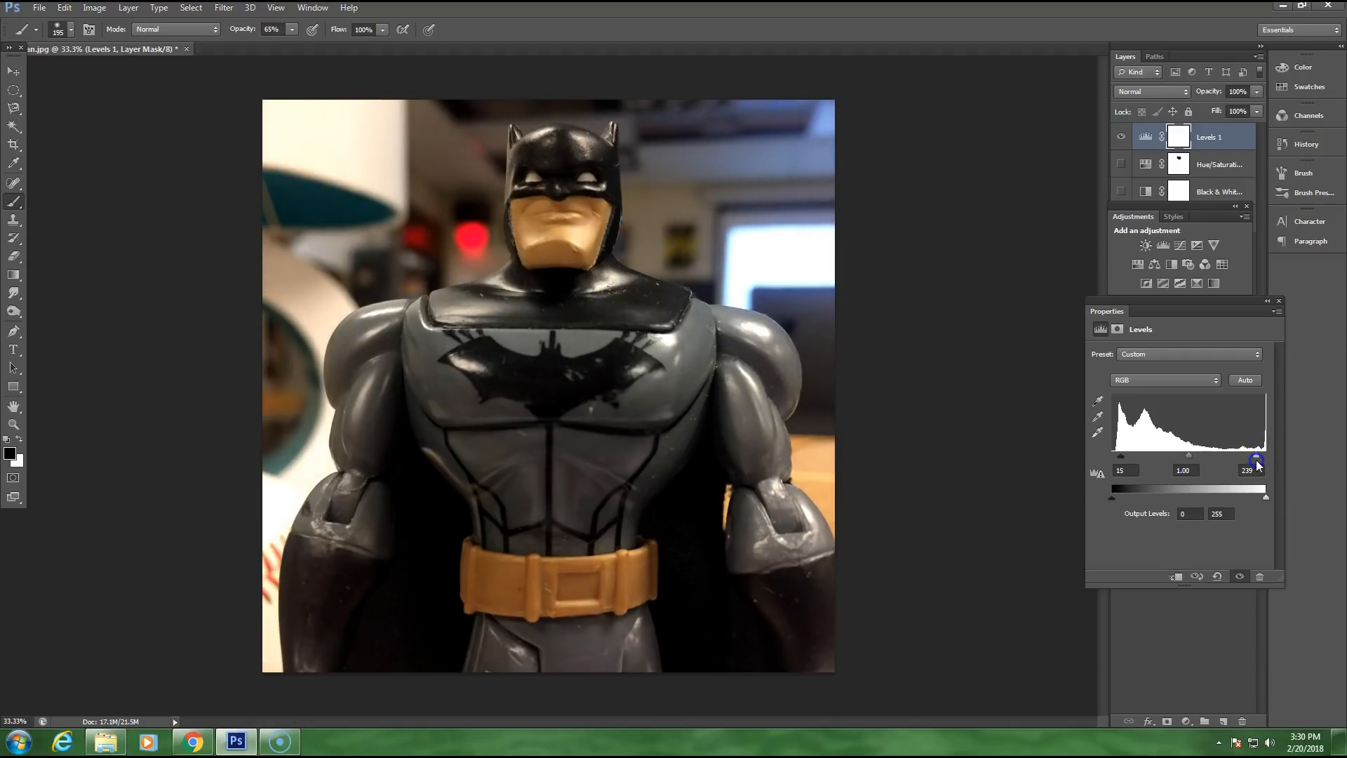
pyautogui.moveTo(1258, 460); pyautogui.dragTo(1228, 464)
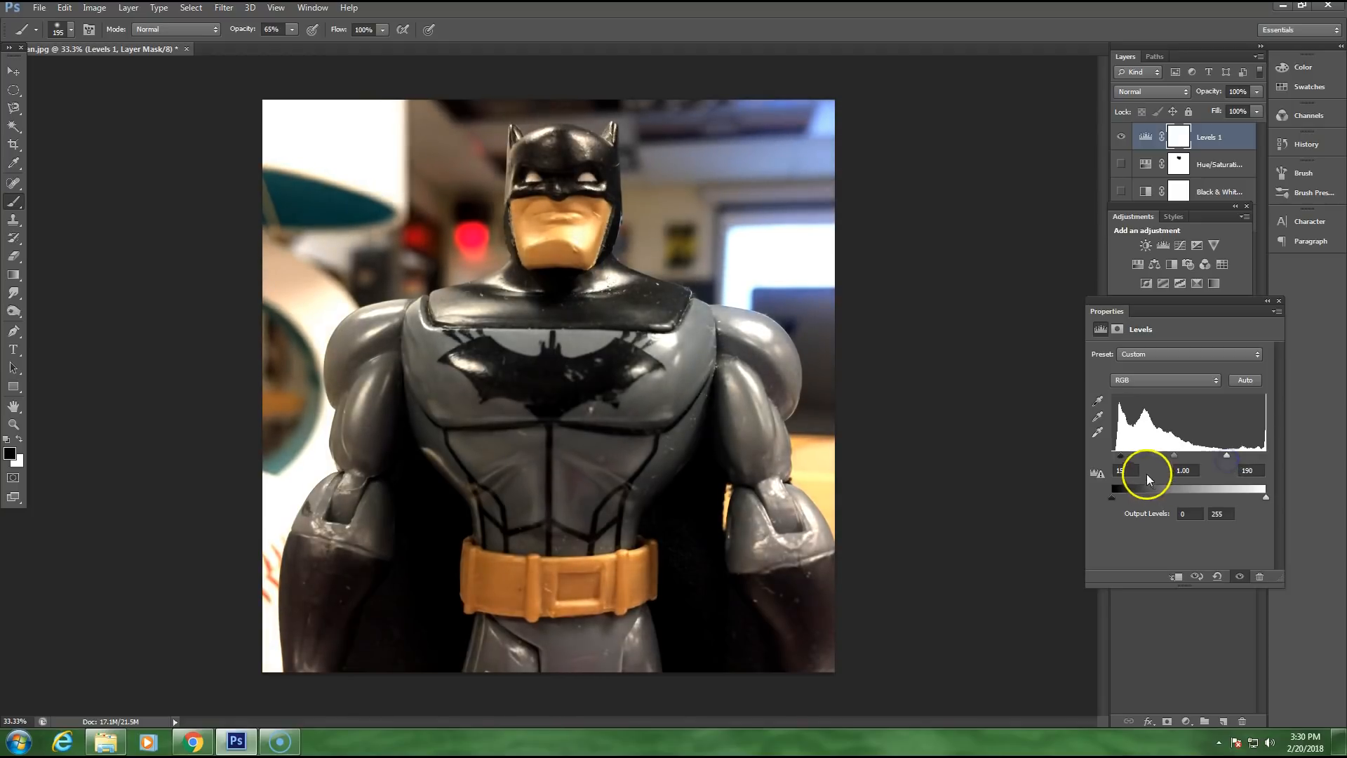
pyautogui.moveTo(1121, 456); pyautogui.dragTo(1122, 462)
pyautogui.moveTo(1226, 456); pyautogui.dragTo(1210, 460)
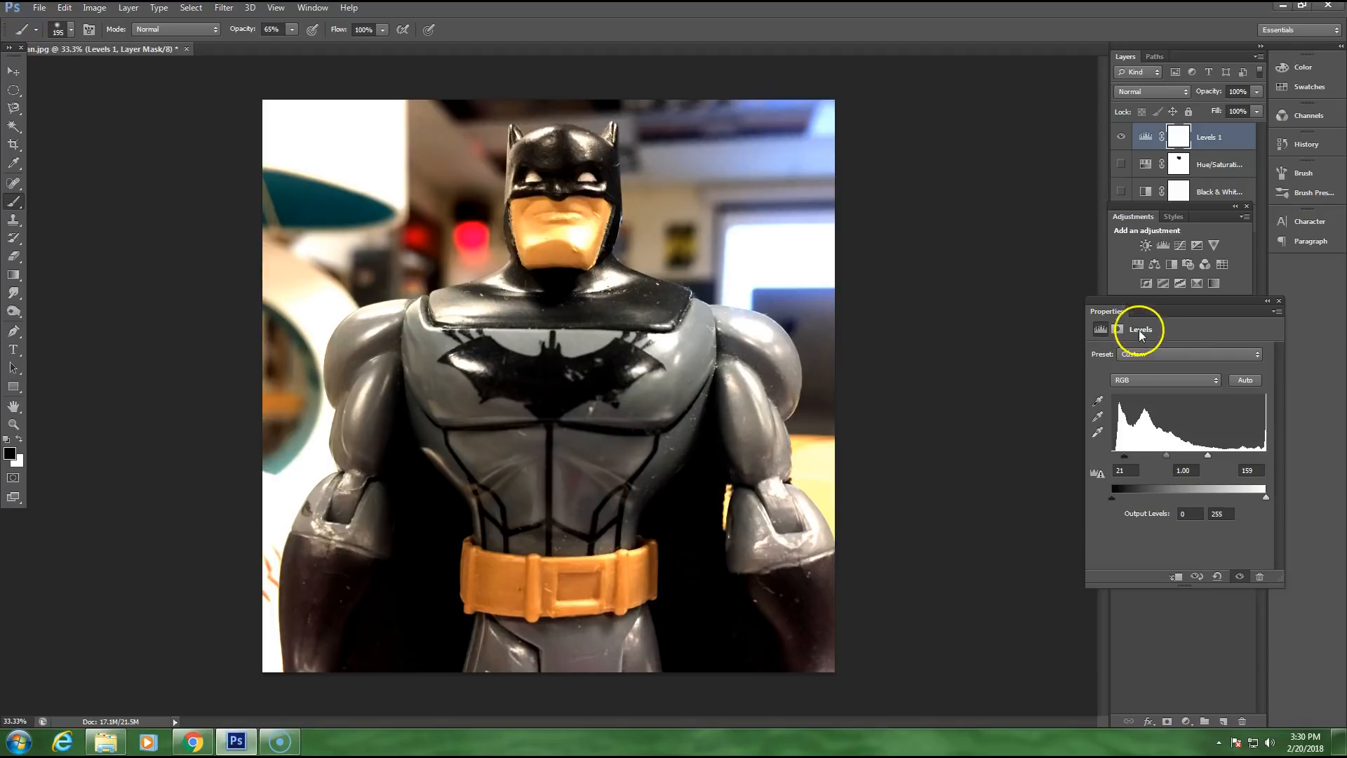
# Step: Save the high-contrast version as a JPEG copy named "batmanHC" in the "shoot it" folder
pyautogui.click(40, 9)
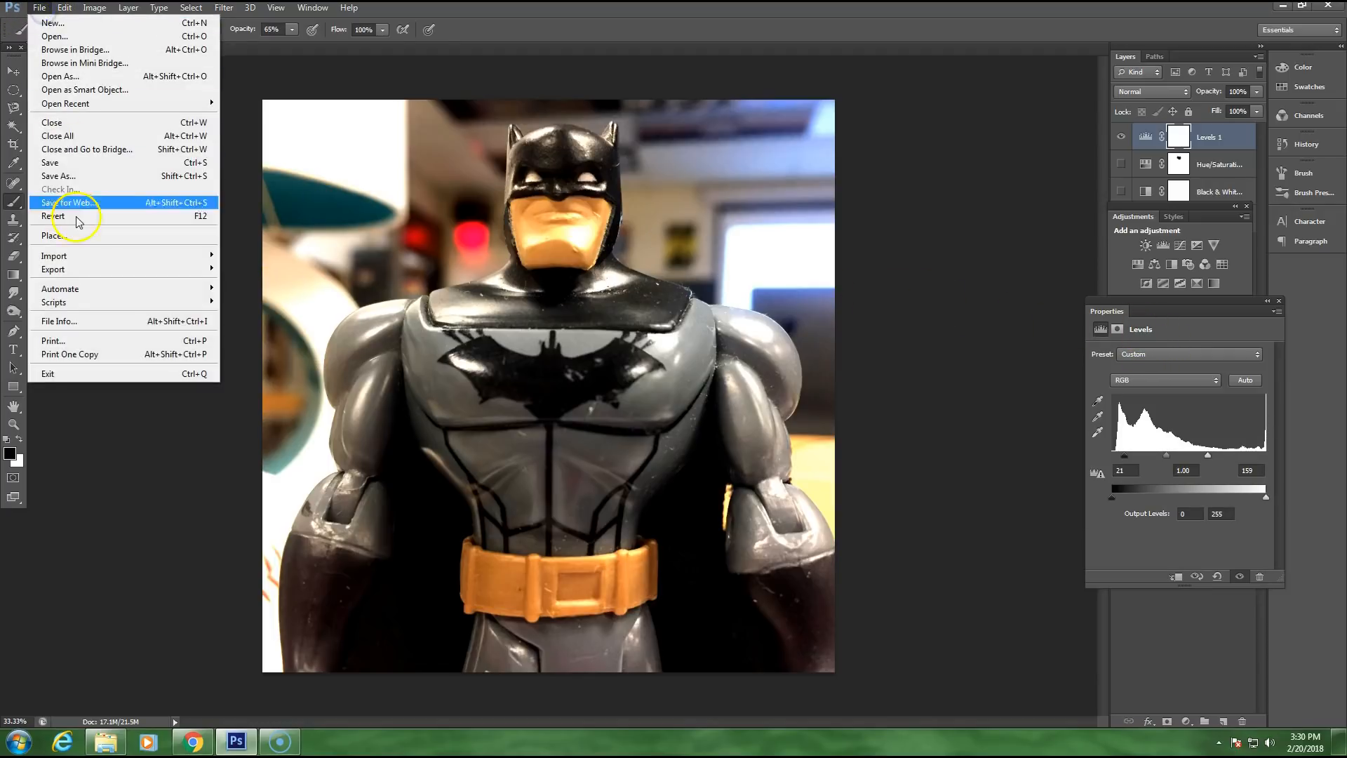
pyautogui.click(62, 175)
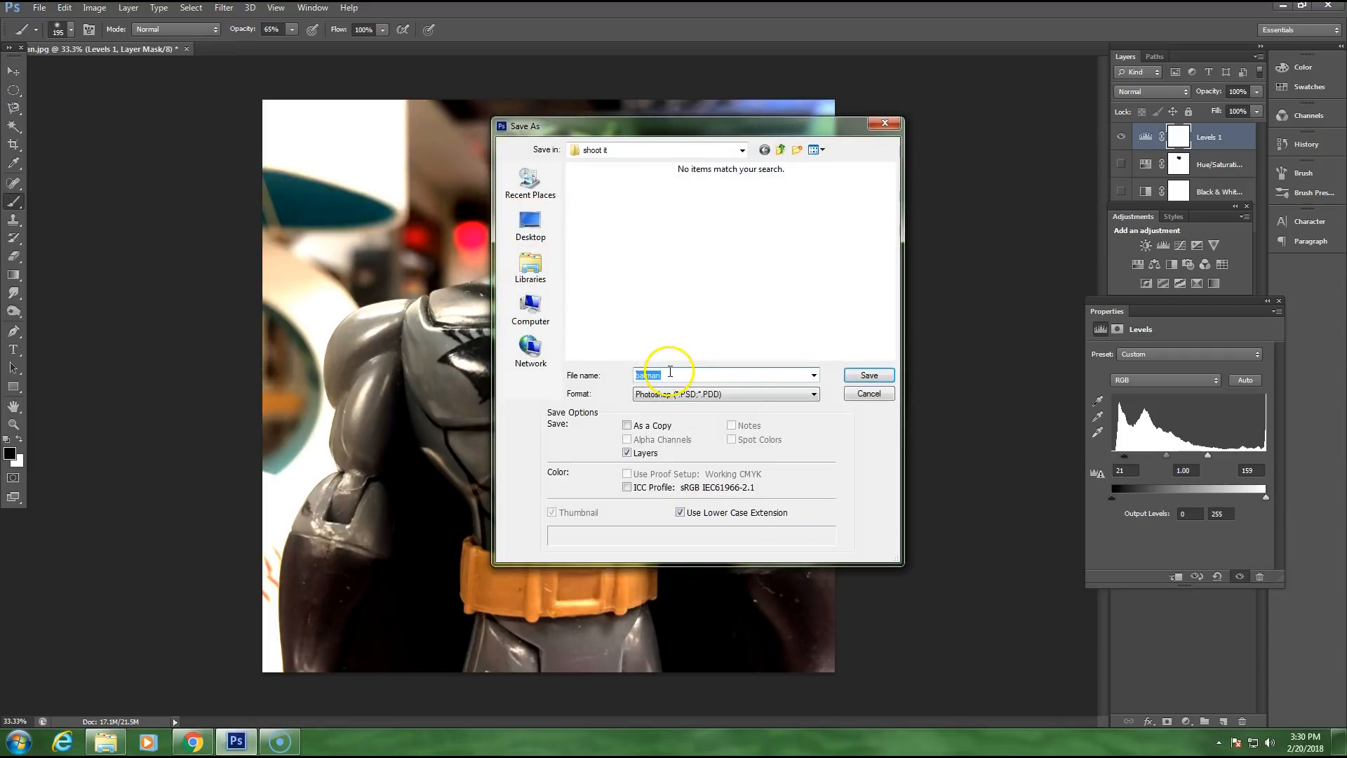
pyautogui.click(672, 374)
pyautogui.click(798, 393)
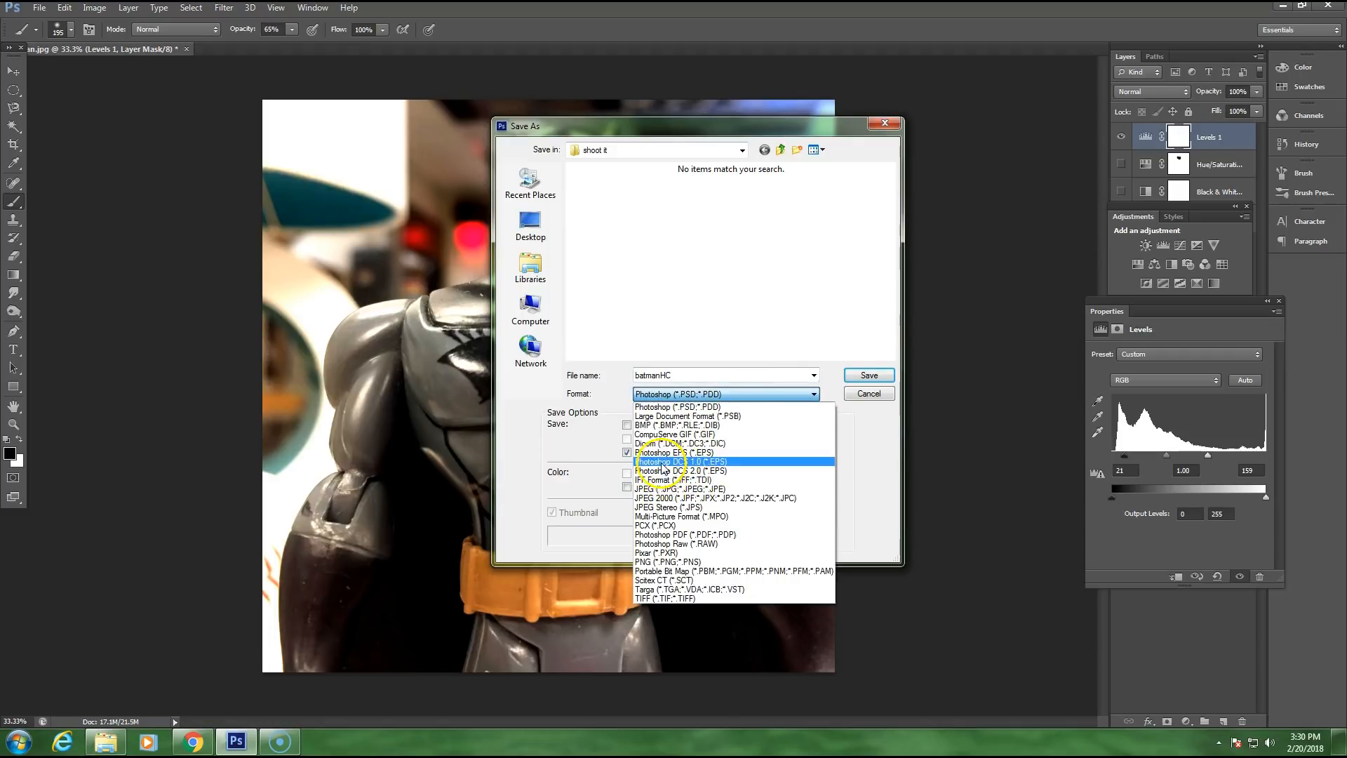
pyautogui.click(663, 489)
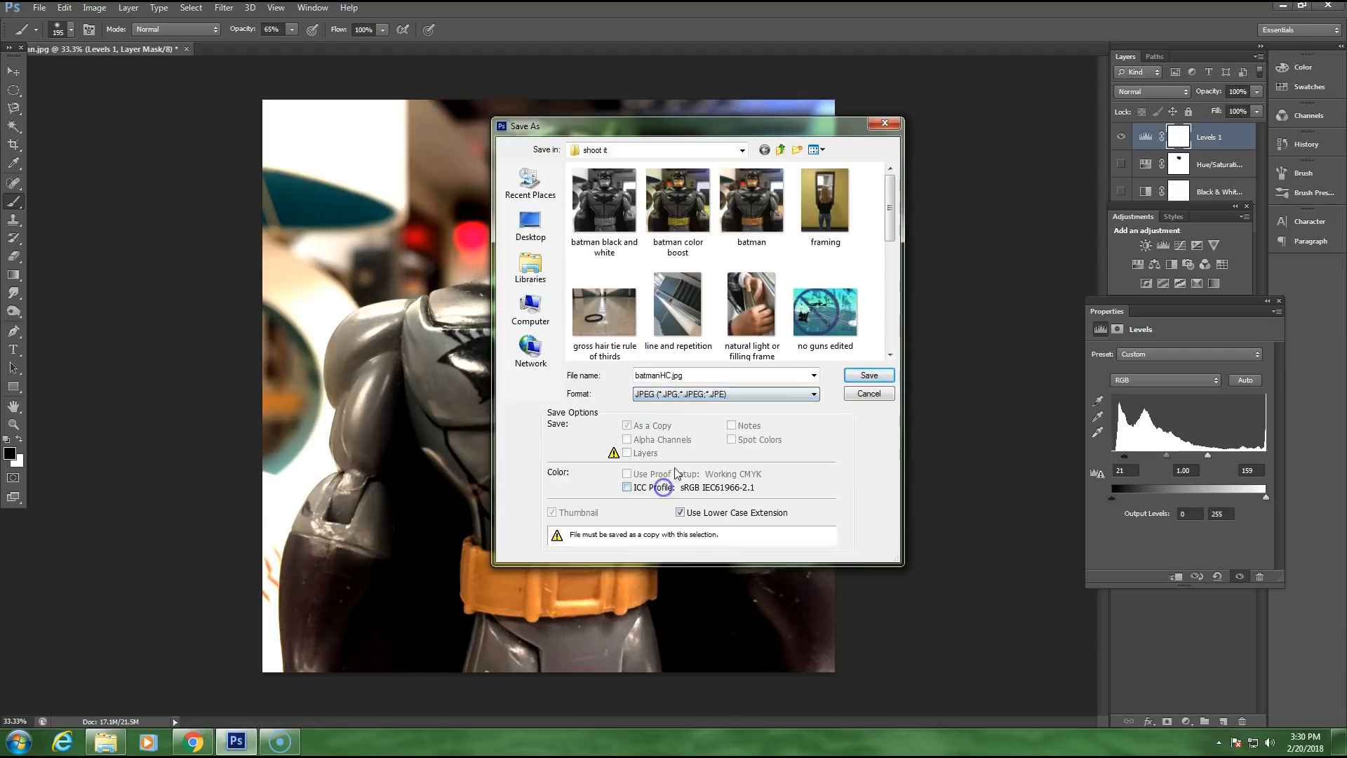
pyautogui.click(870, 376)
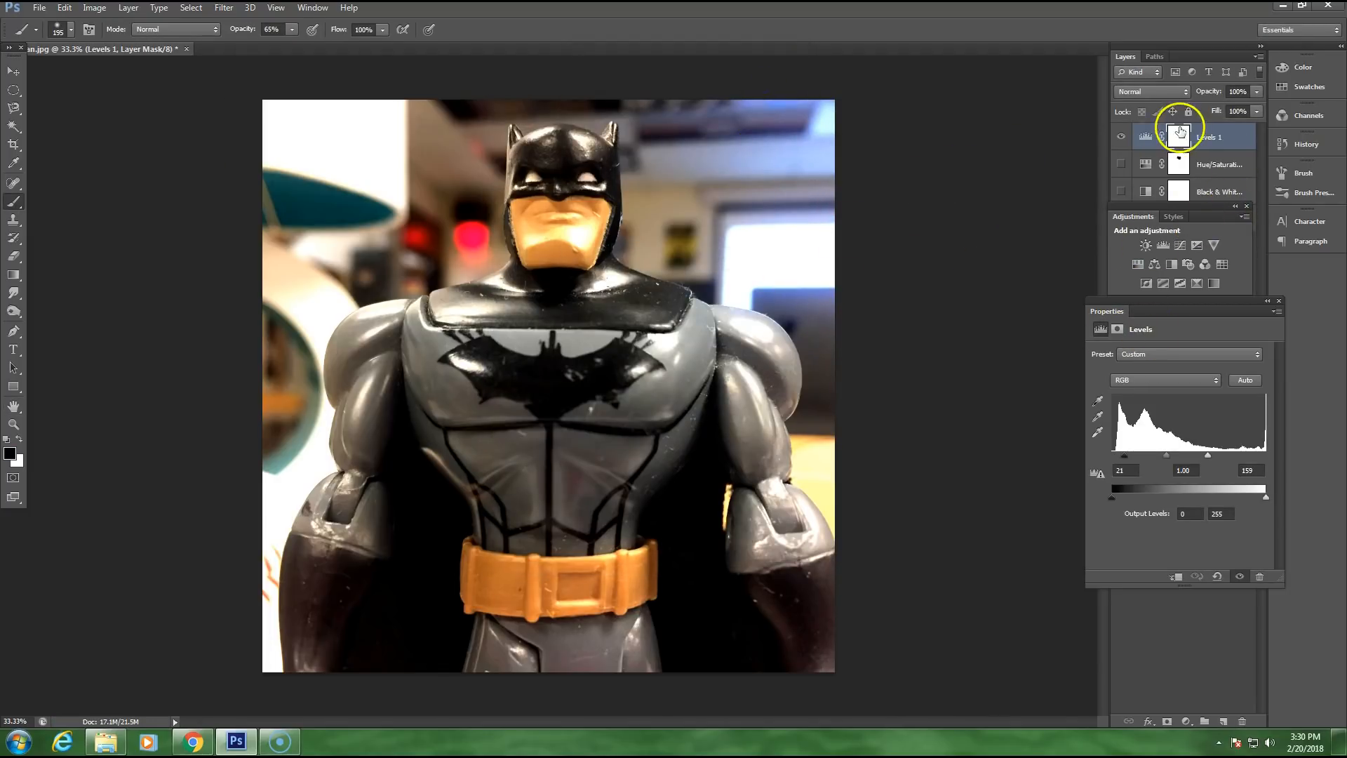
# Step: Hide the Levels layer and add an Exposure adjustment layer above it with Gamma Correction set to 2.83
pyautogui.click(1121, 137)
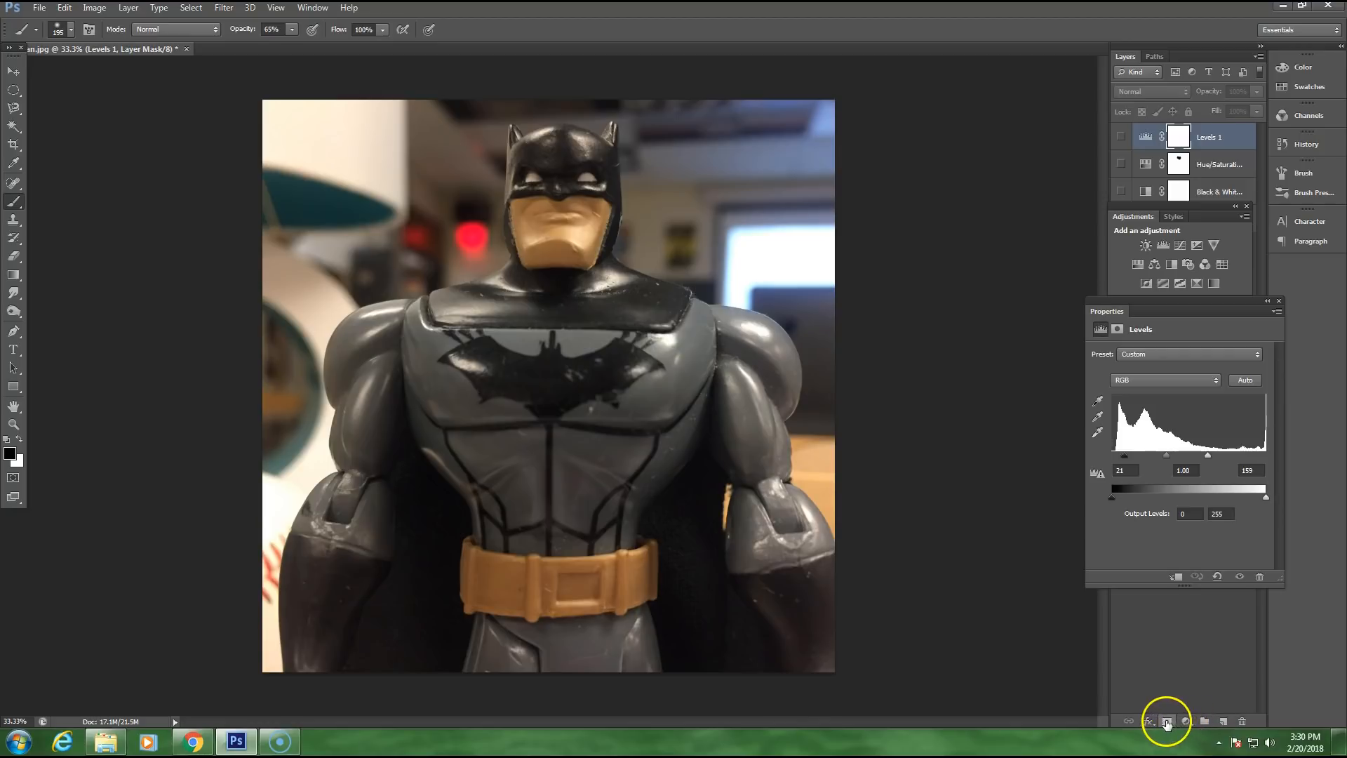
pyautogui.click(1185, 721)
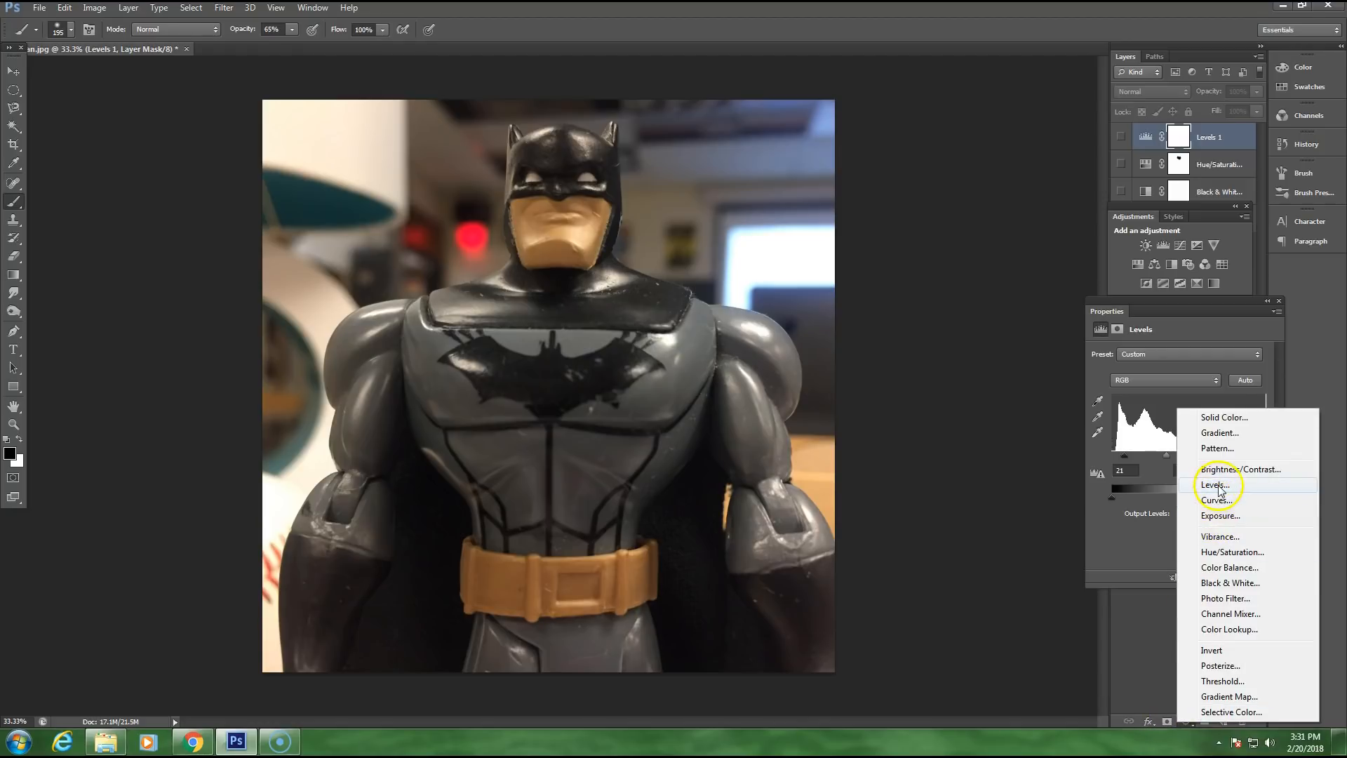
pyautogui.click(1216, 516)
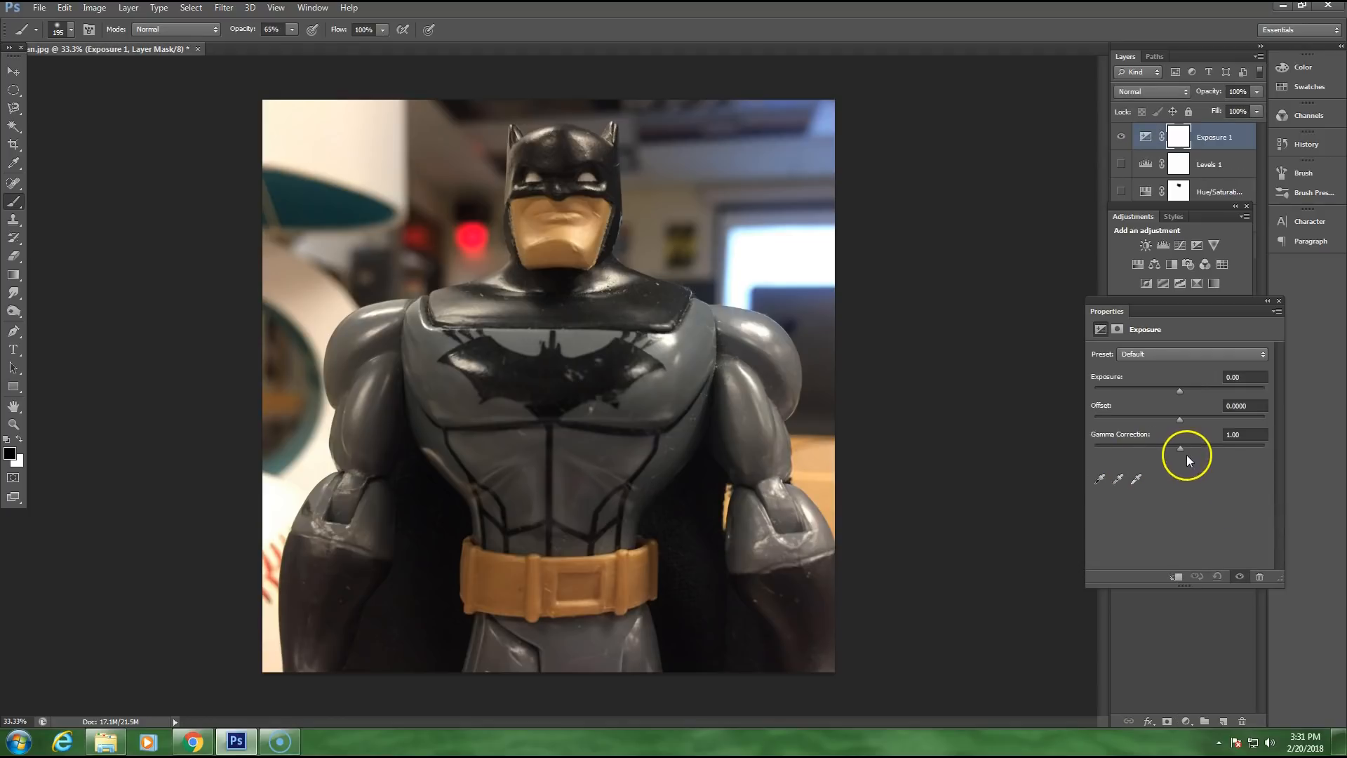
pyautogui.moveTo(1182, 449); pyautogui.dragTo(1122, 468)
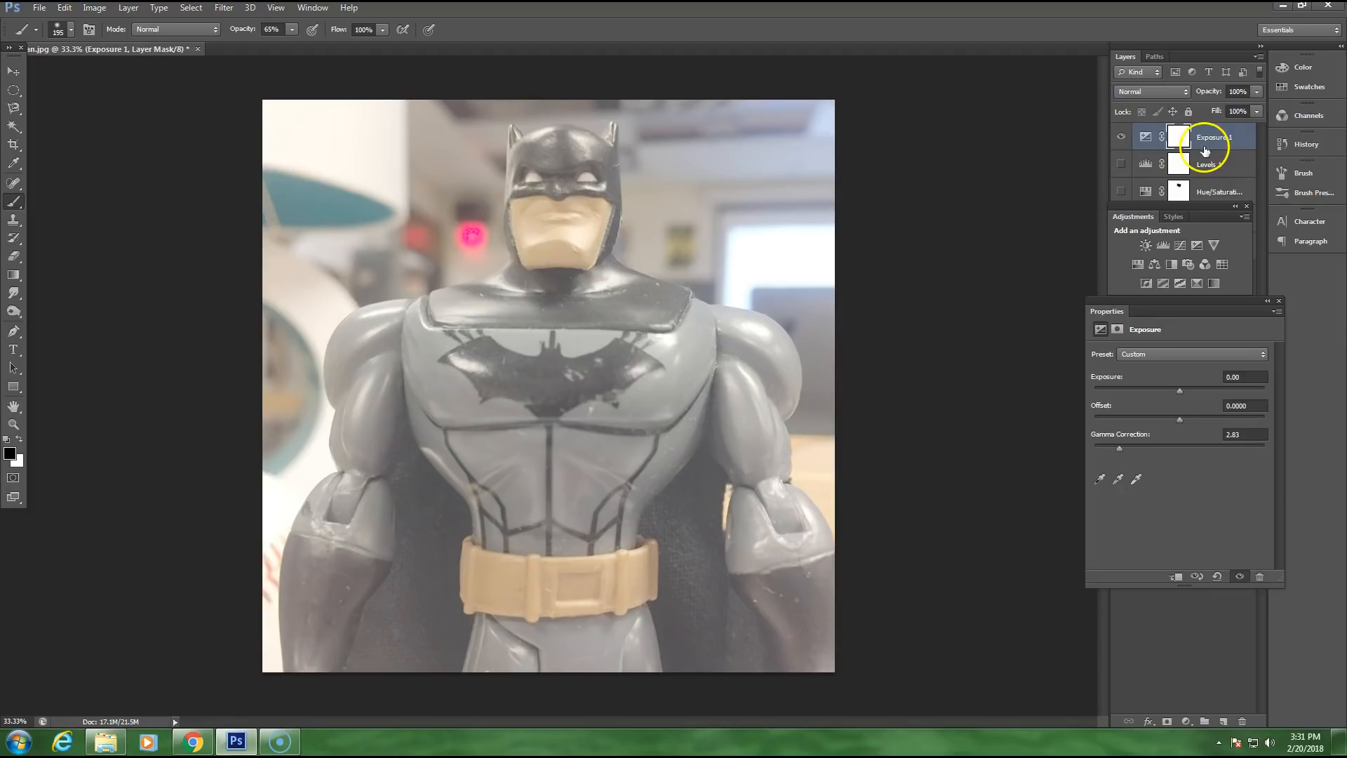
# Step: Start saving the washed-out, low-contrast version of the photo as a new file
pyautogui.click(39, 9)
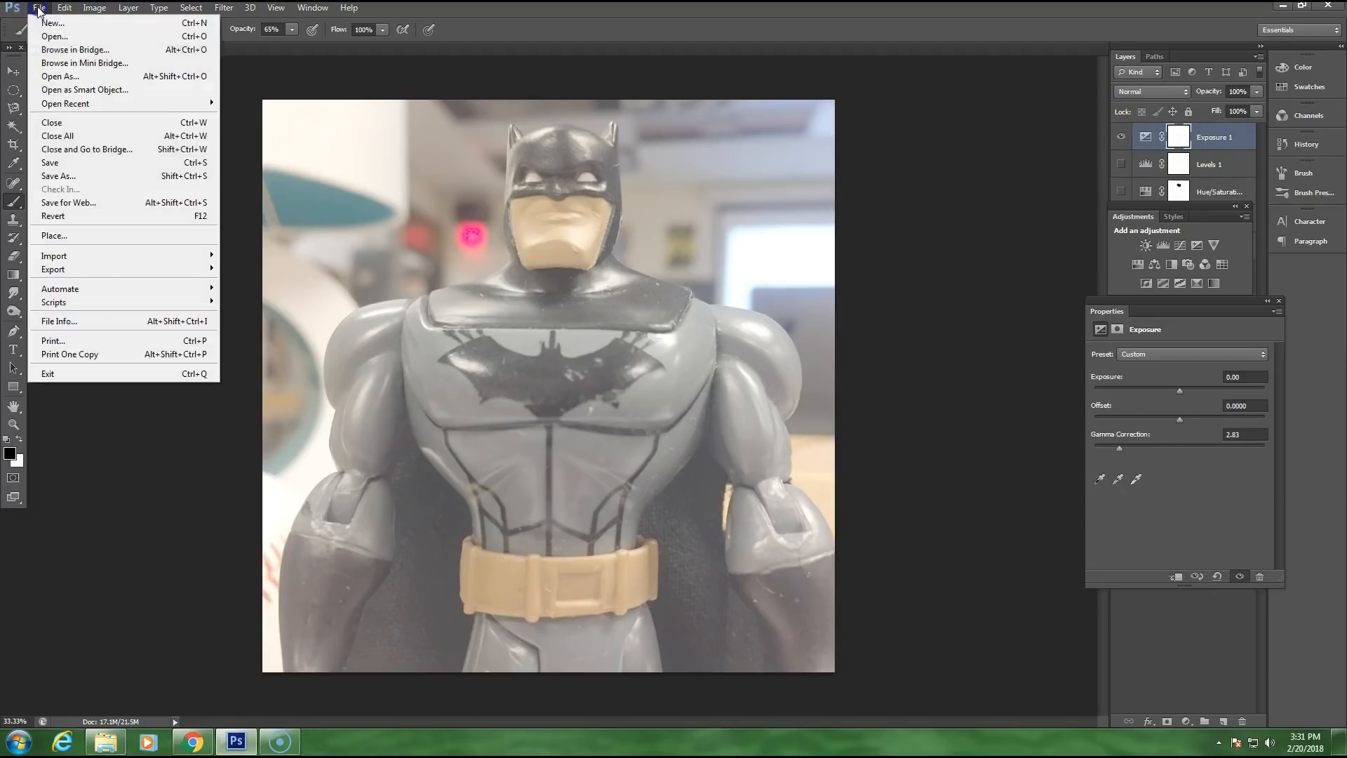
pyautogui.click(67, 179)
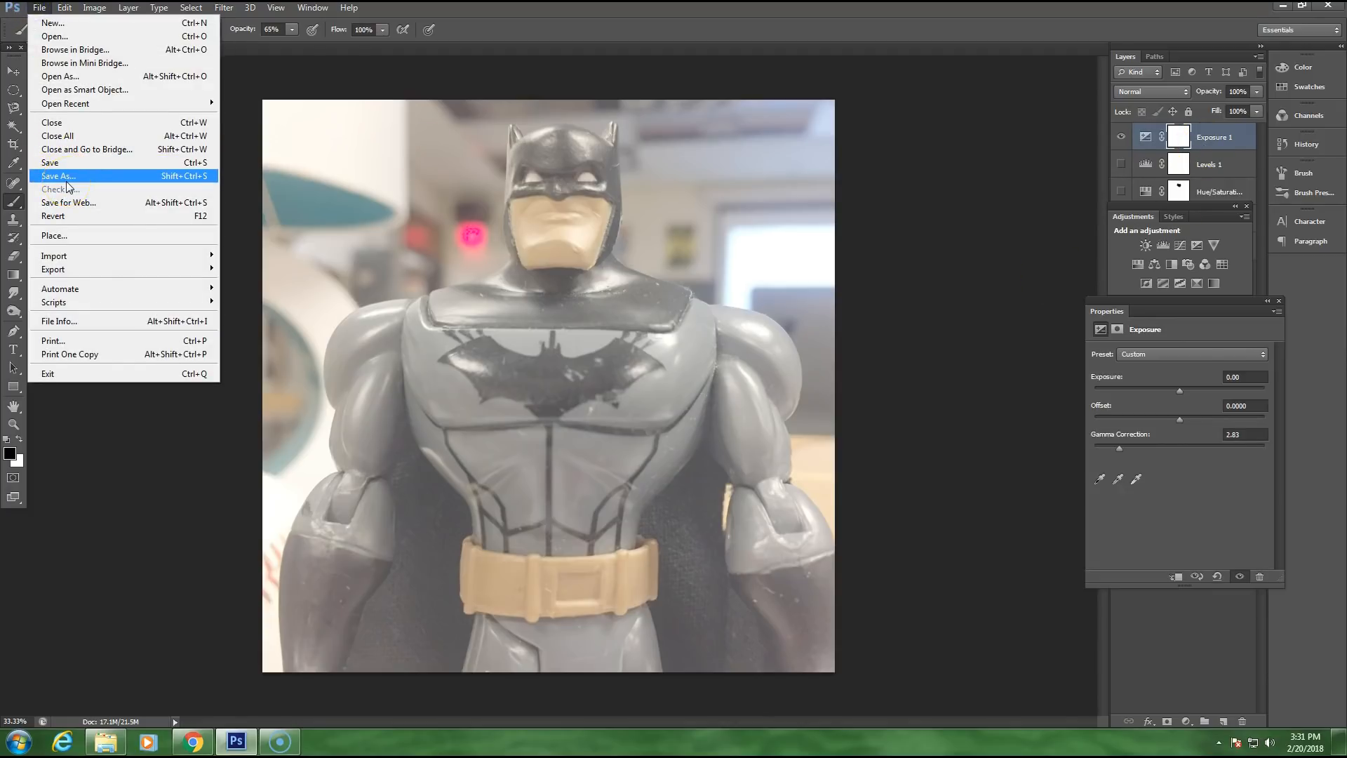